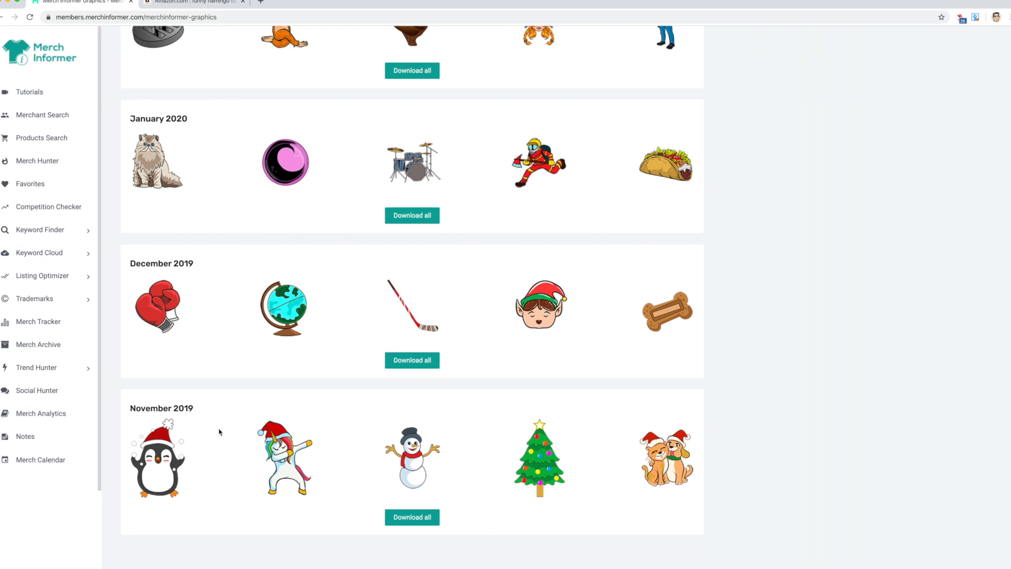
# - Look through the monthly vector graphic collections from November 2019 up to June 2020
pyautogui.scroll(7, 220, 330)
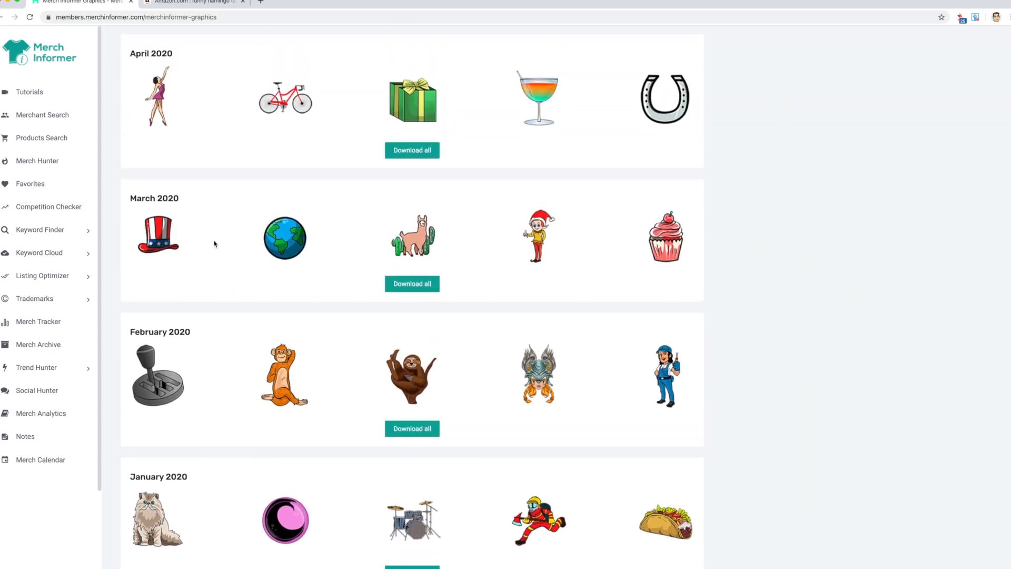
pyautogui.scroll(4, 215, 242)
pyautogui.scroll(3, 217, 157)
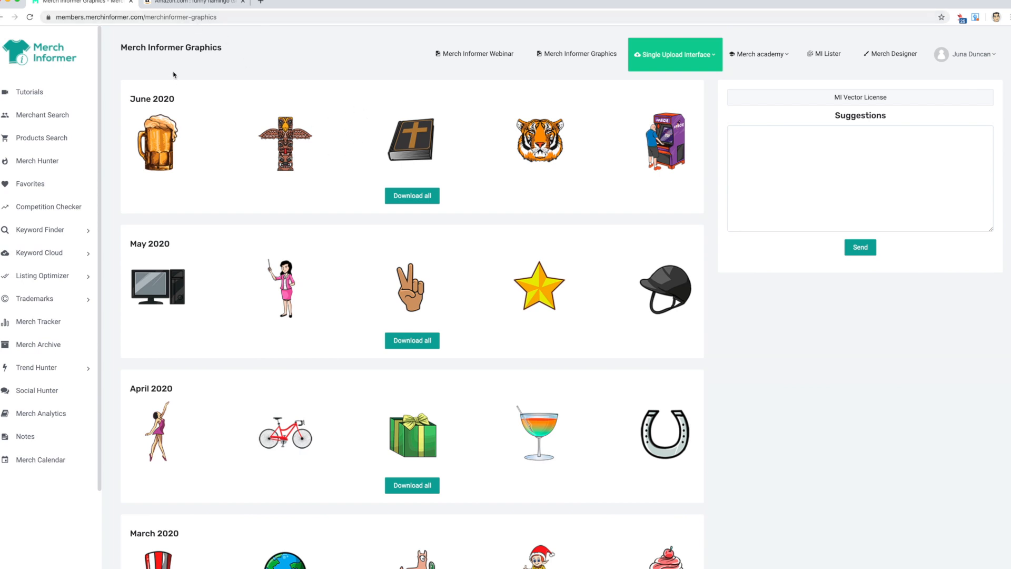
# - Switch to the open Amazon results for "funny flamingo tshirt" and look over the flamingo shirt designs
pyautogui.click(179, 3)
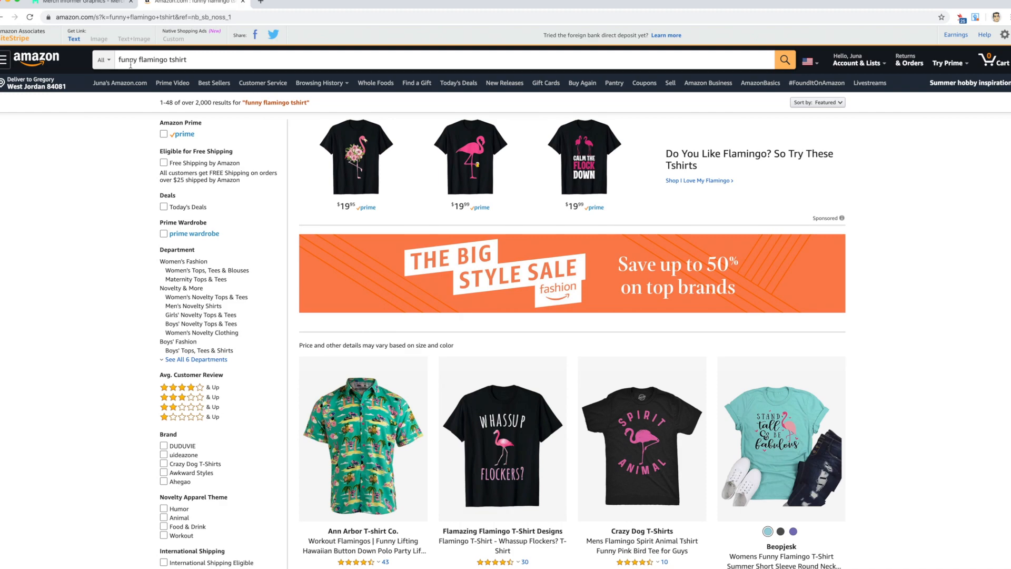
pyautogui.scroll(-4, 547, 279)
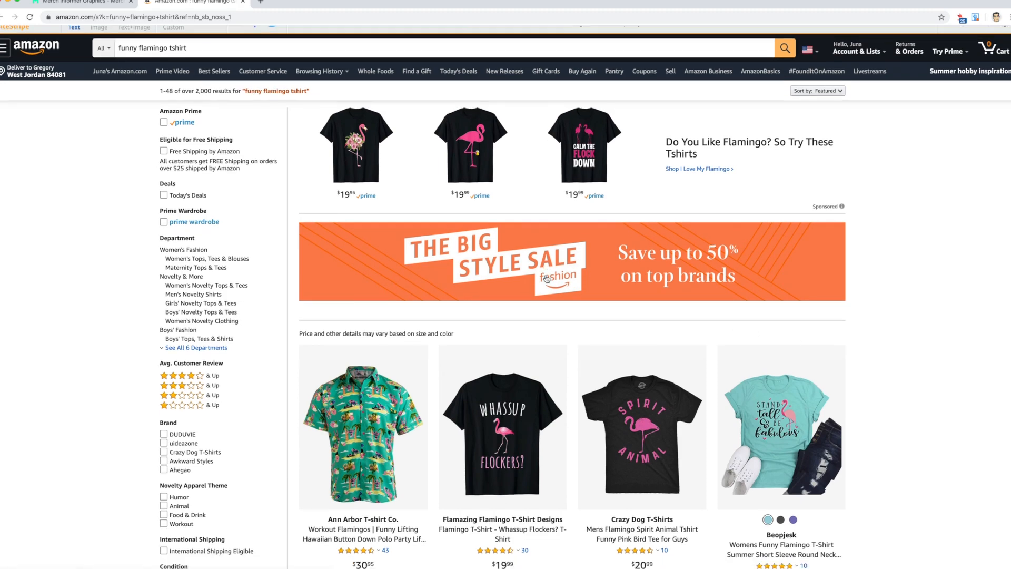
pyautogui.scroll(2, 547, 279)
pyautogui.scroll(-8, 546, 279)
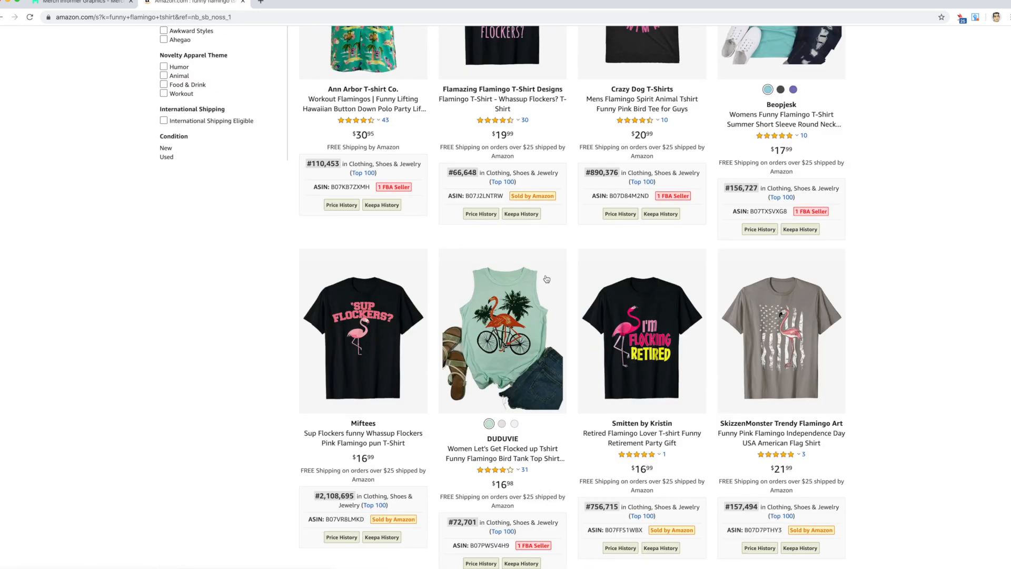
pyautogui.scroll(-3, 546, 279)
pyautogui.scroll(12, 547, 279)
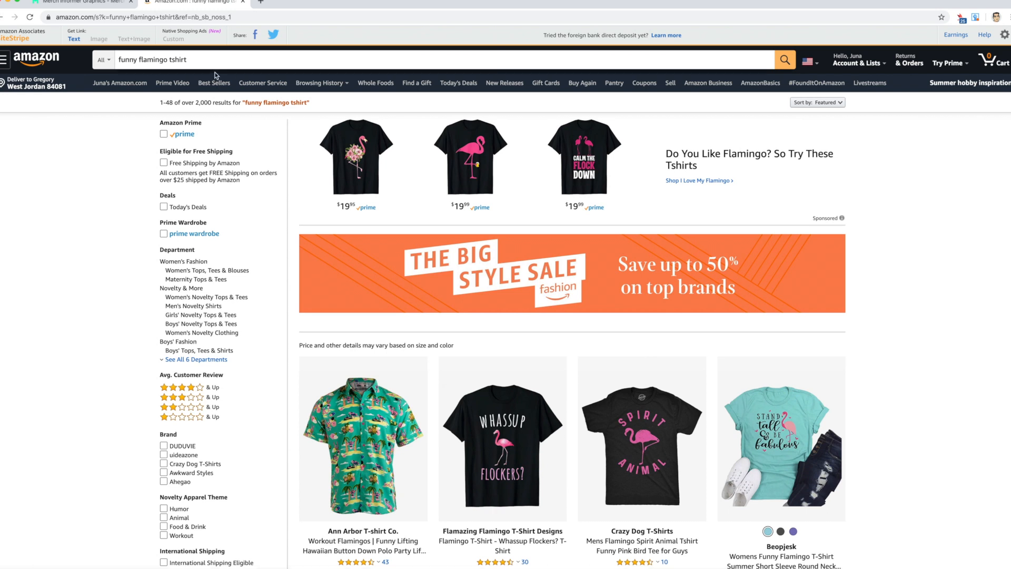
# - Search Amazon for "calm the flock down flamingo shirt"
pyautogui.tripleClick(183, 60)
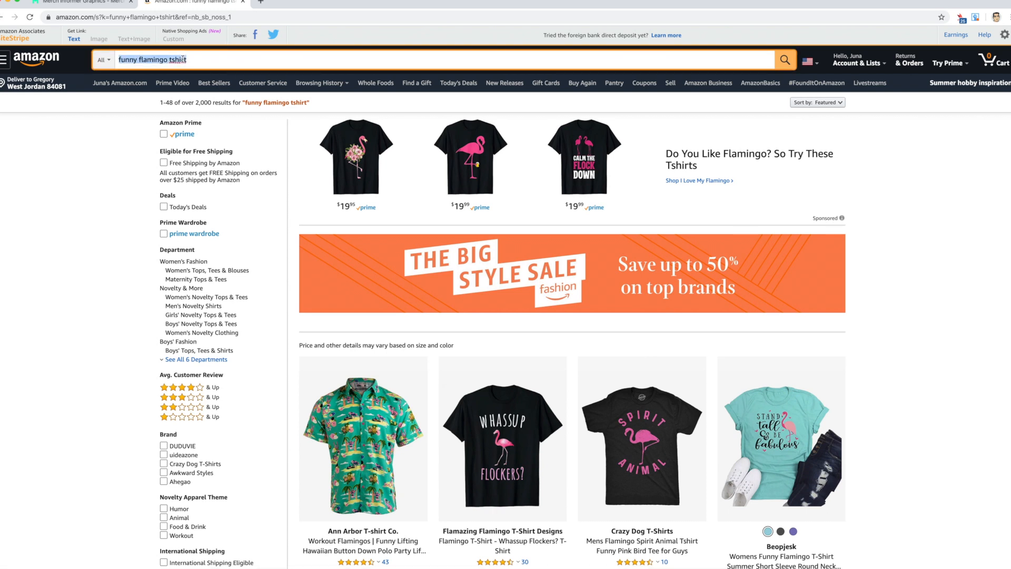
pyautogui.write('Cal')
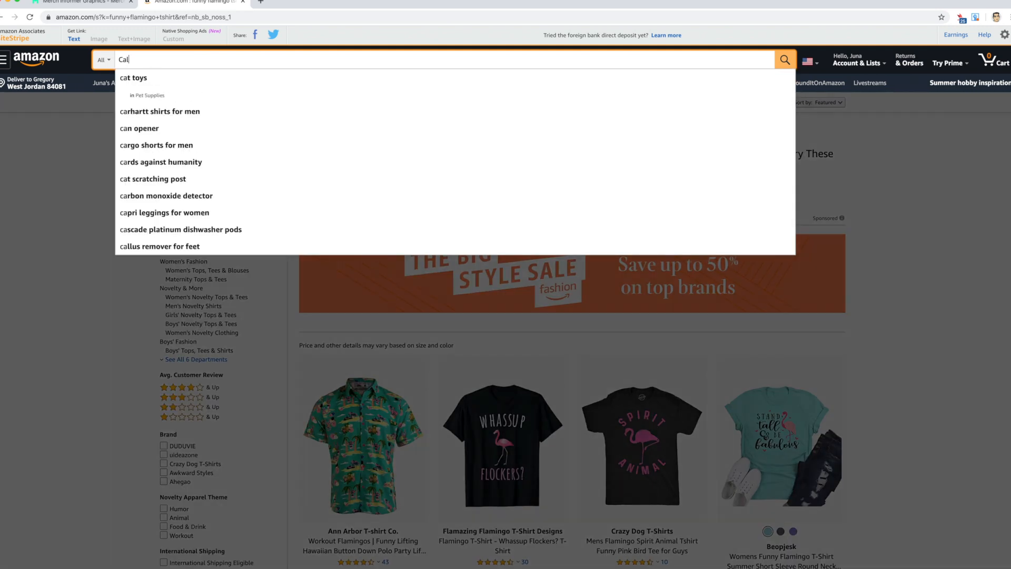
pyautogui.write('m the flo')
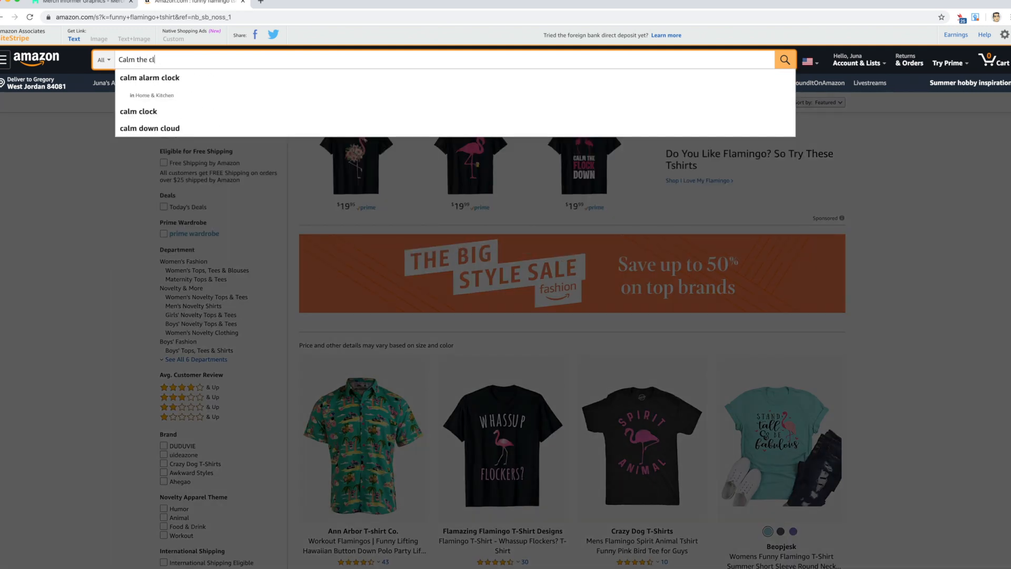
pyautogui.write('ck')
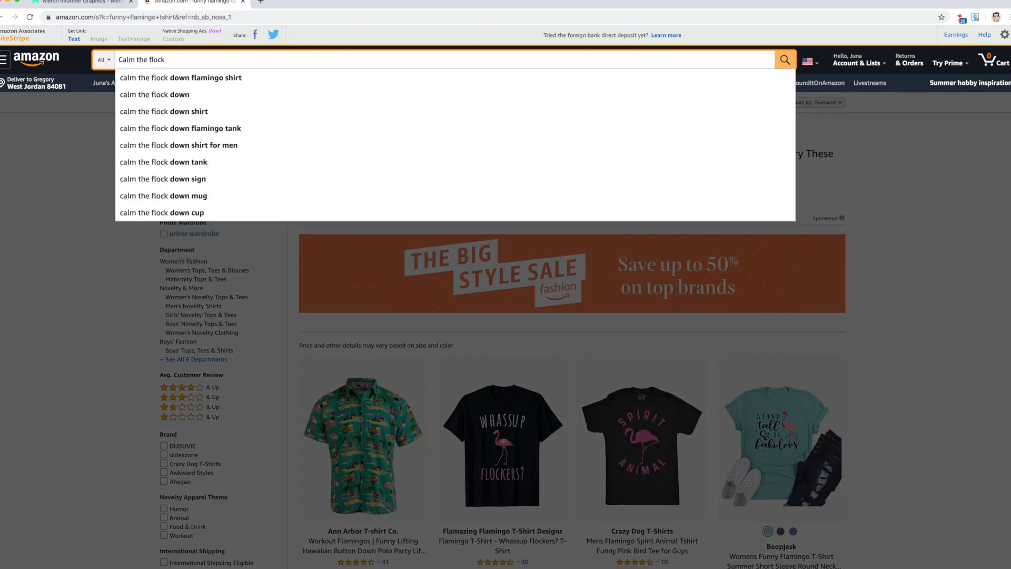
pyautogui.click(195, 83)
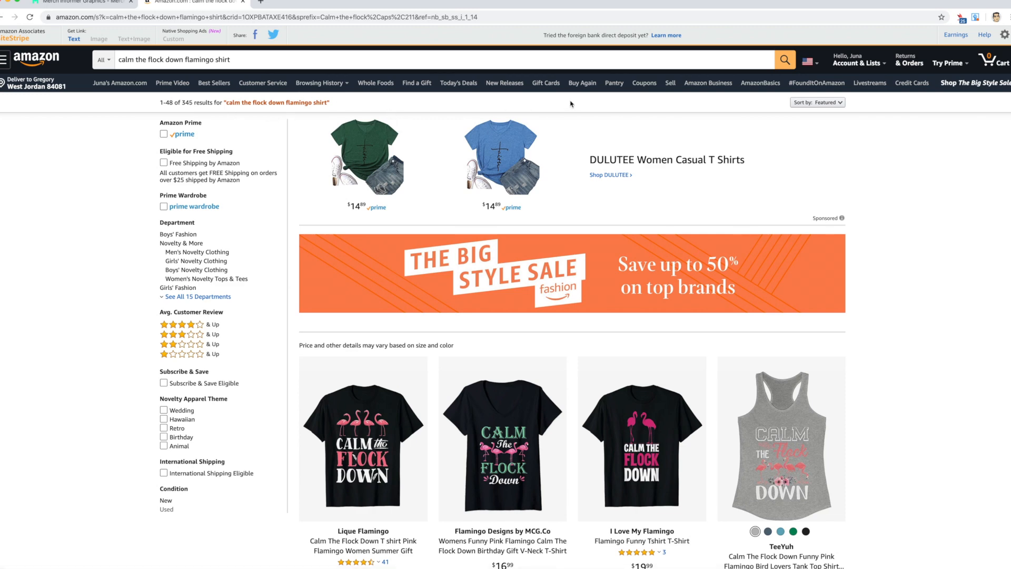
# - Examine the designs, prices and best-seller ranks of the "calm the flock down" shirt listings
pyautogui.scroll(-1, 548, 105)
pyautogui.scroll(-4, 570, 104)
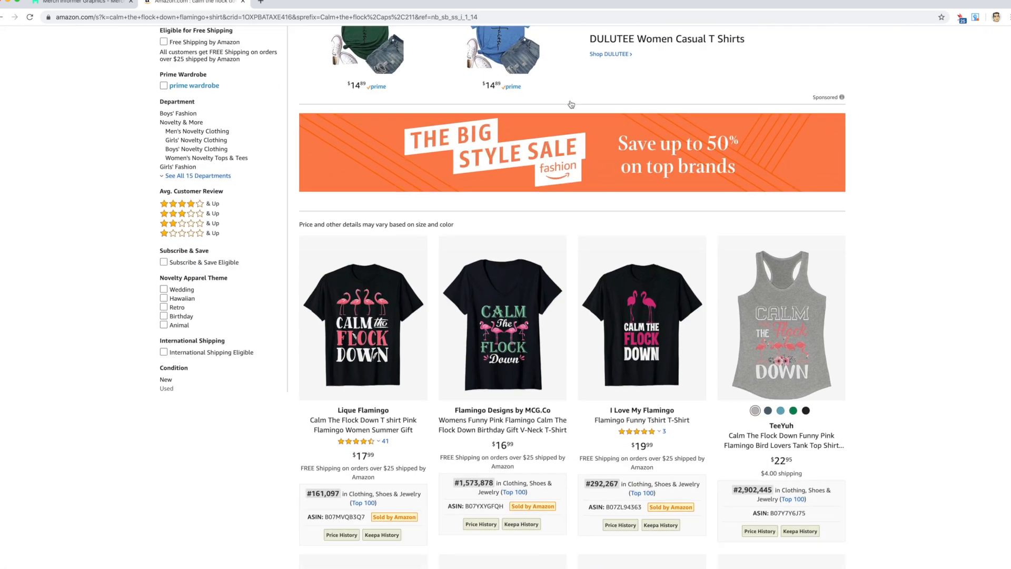
pyautogui.scroll(3, 570, 104)
pyautogui.scroll(2, 571, 104)
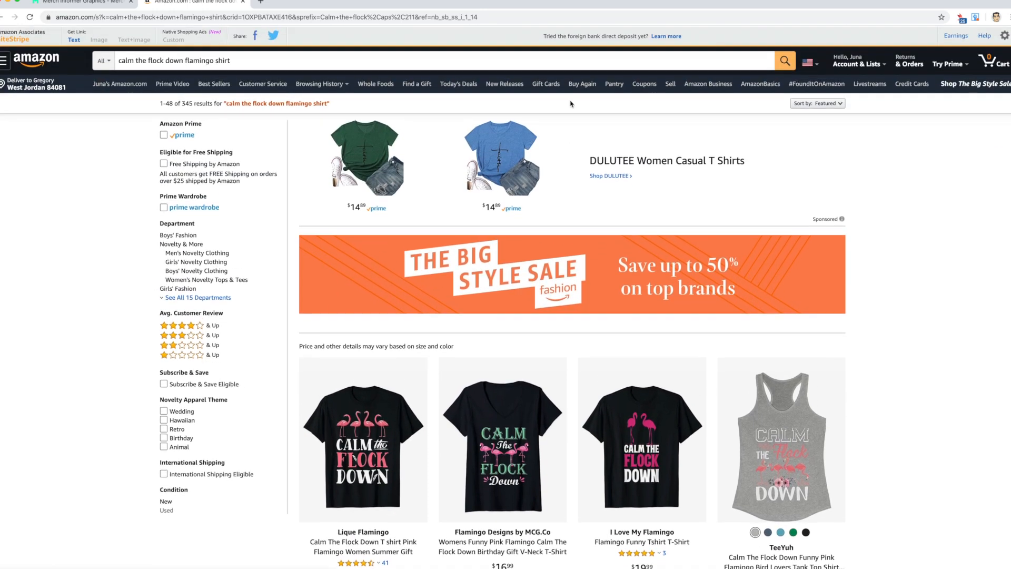
pyautogui.scroll(-3, 570, 104)
pyautogui.scroll(-3, 570, 104)
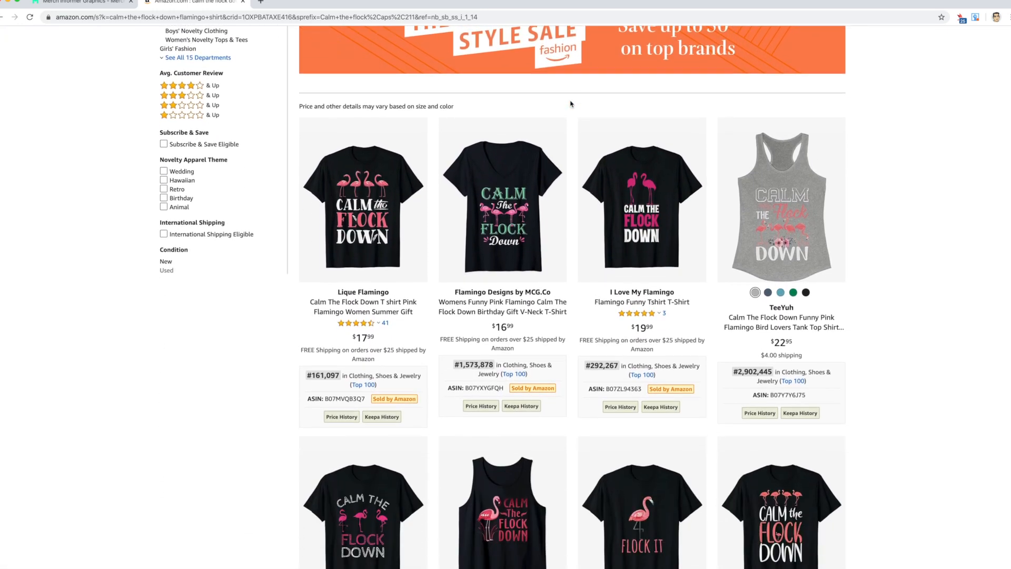
pyautogui.scroll(-1, 232, 341)
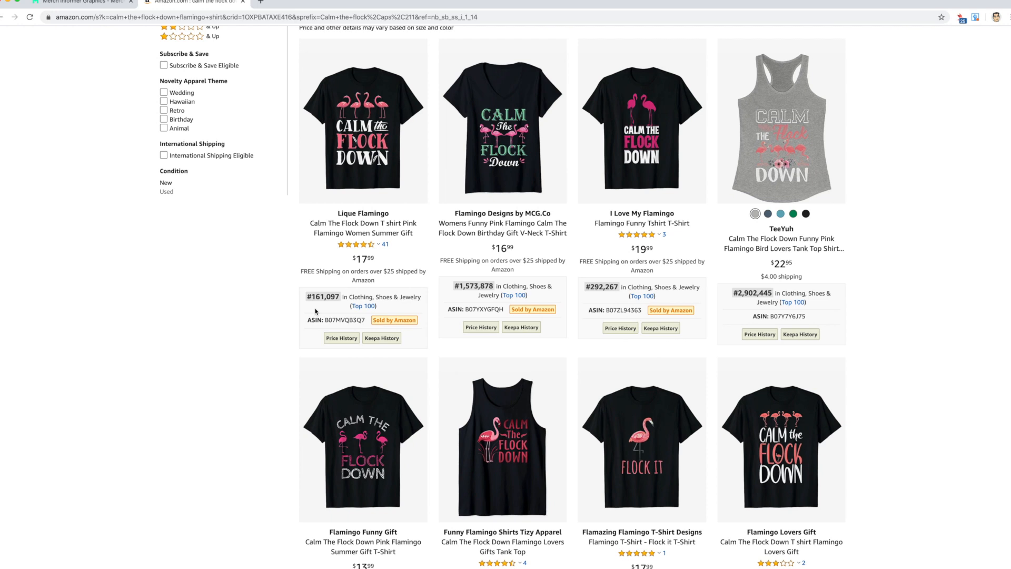
pyautogui.scroll(-1, 315, 310)
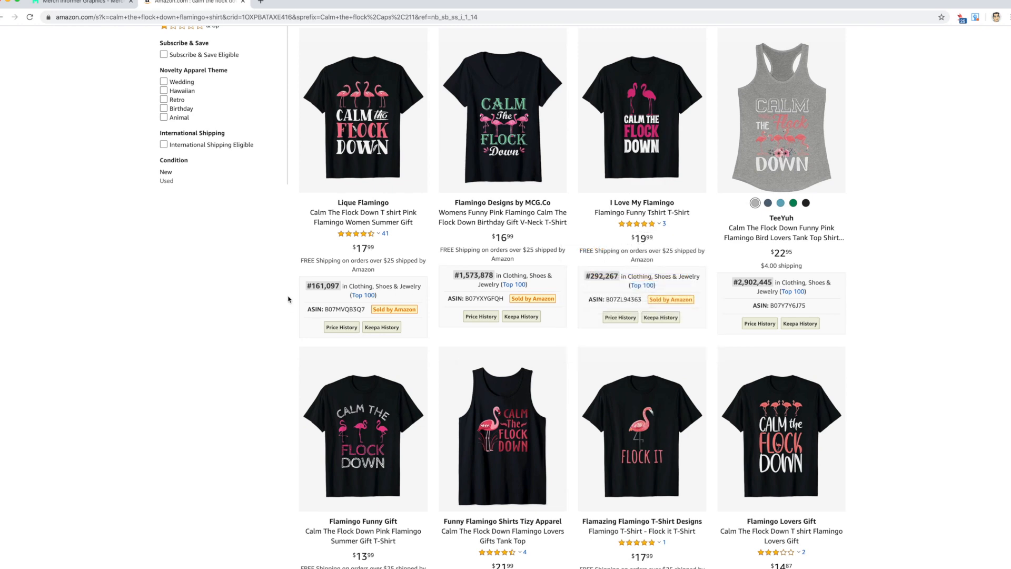
pyautogui.scroll(-5, 319, 295)
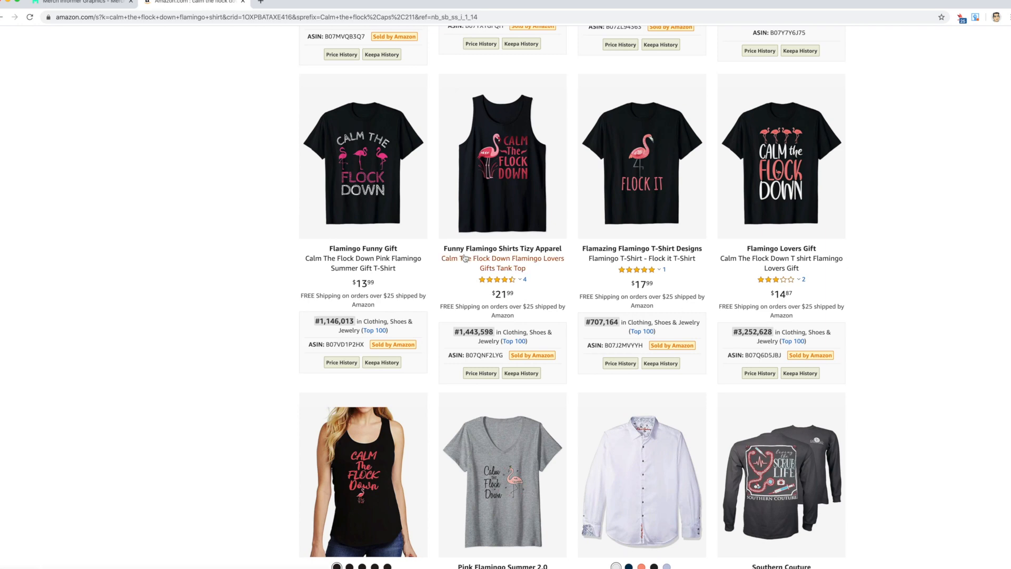
pyautogui.scroll(-8, 483, 332)
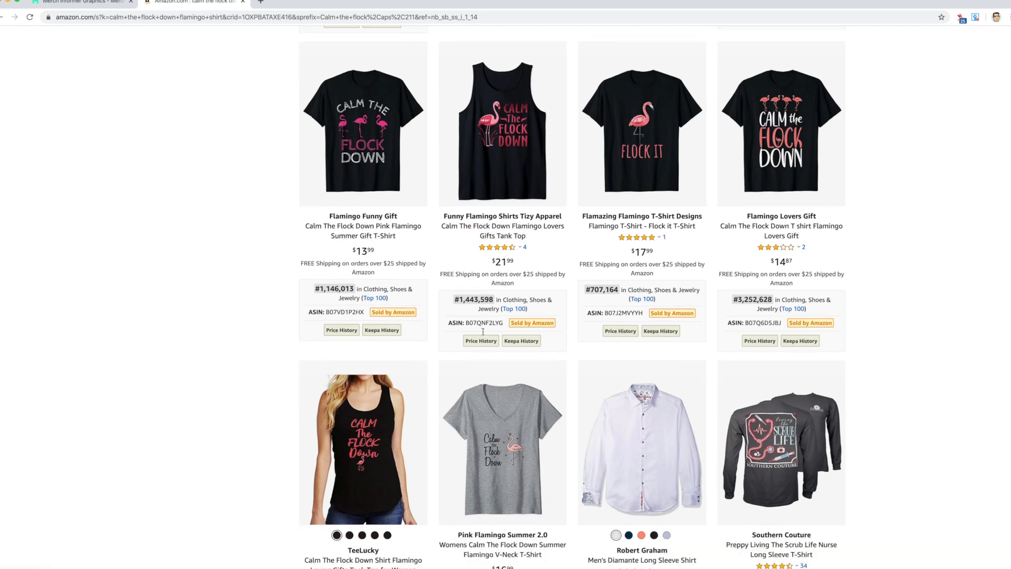
pyautogui.scroll(-4, 483, 332)
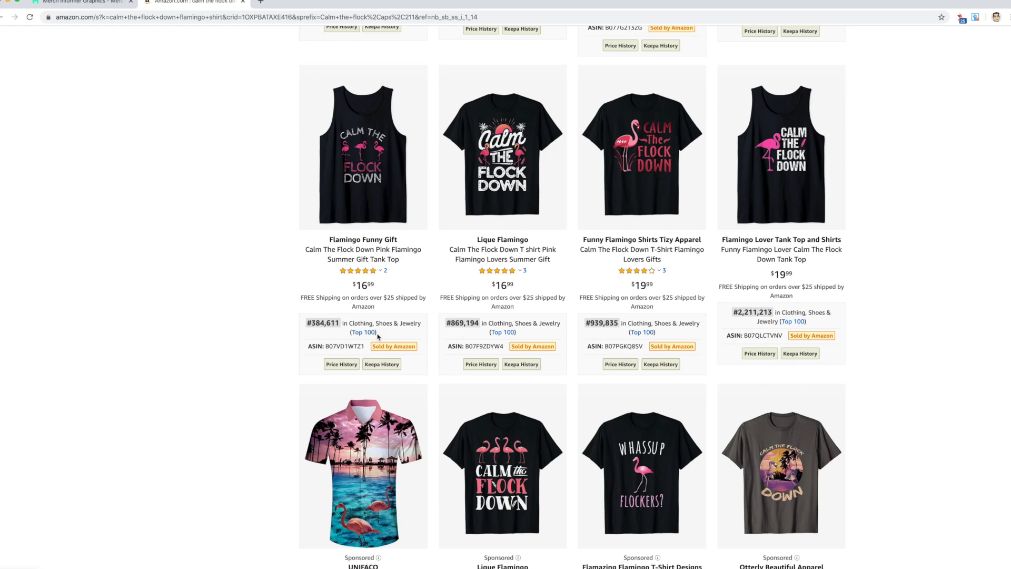
pyautogui.scroll(-1, 312, 333)
pyautogui.scroll(-6, 312, 333)
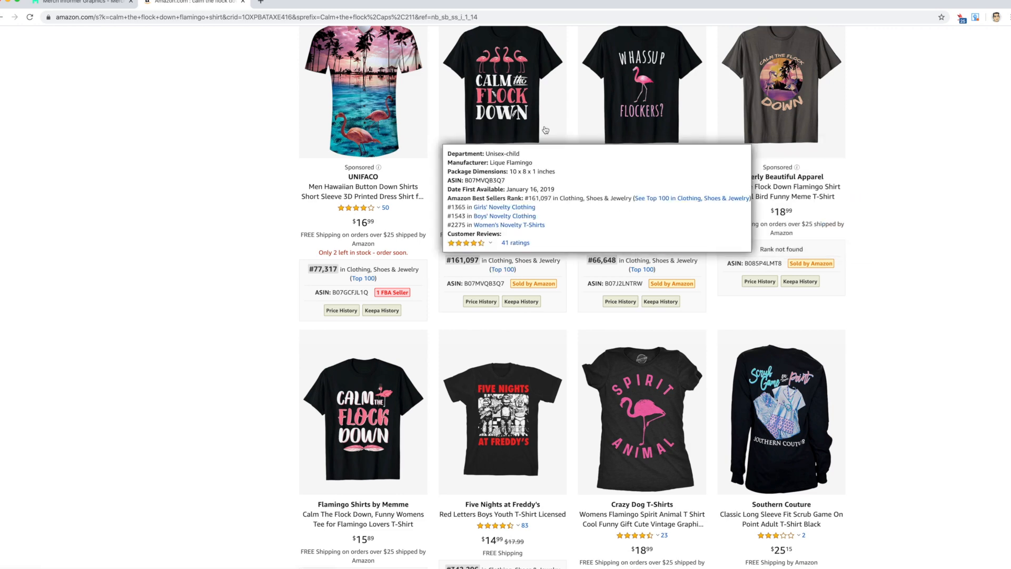
pyautogui.scroll(-1, 525, 67)
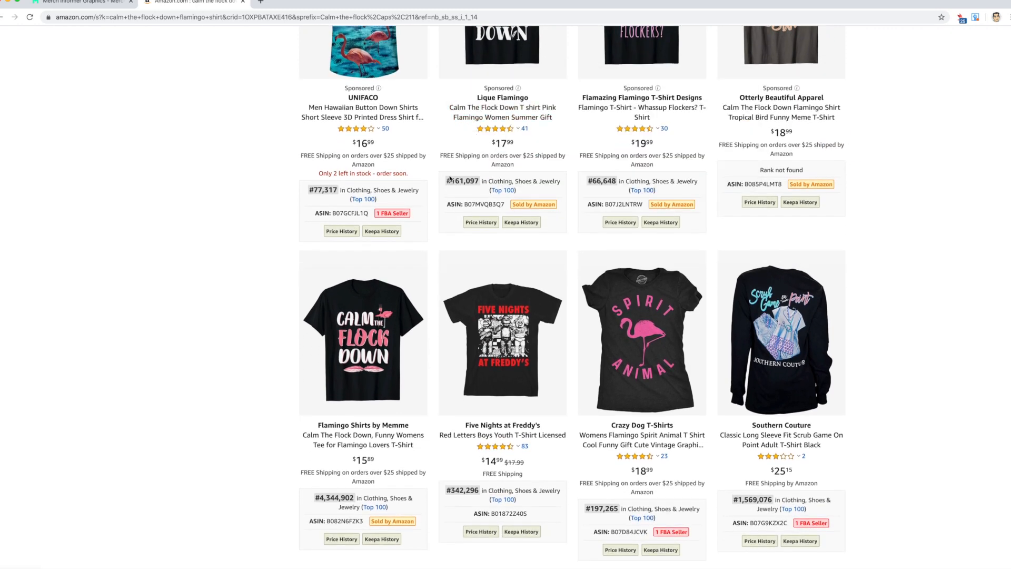
pyautogui.scroll(-3, 466, 194)
pyautogui.scroll(-2, 464, 195)
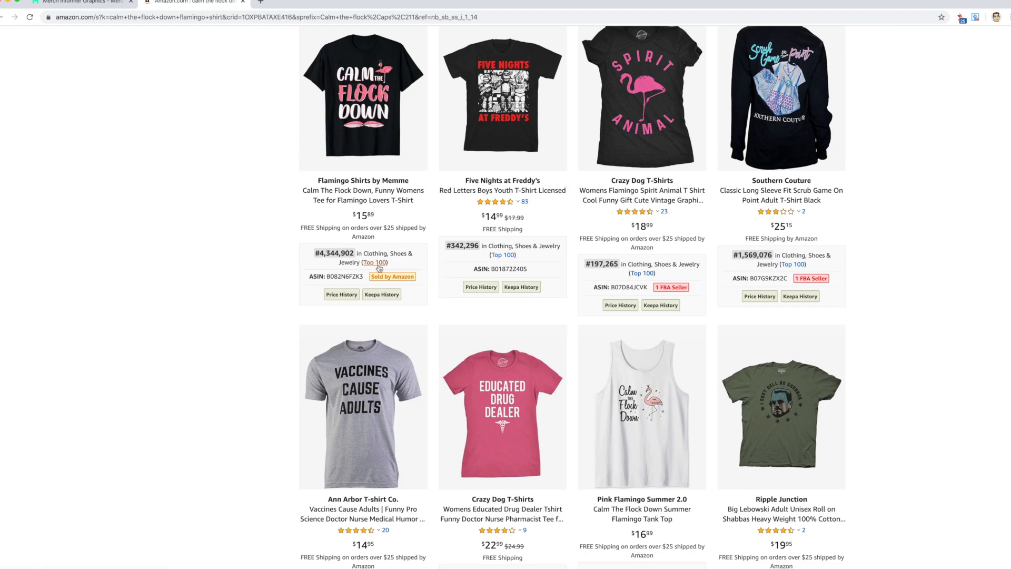
pyautogui.scroll(-1, 500, 200)
pyautogui.scroll(-2, 592, 212)
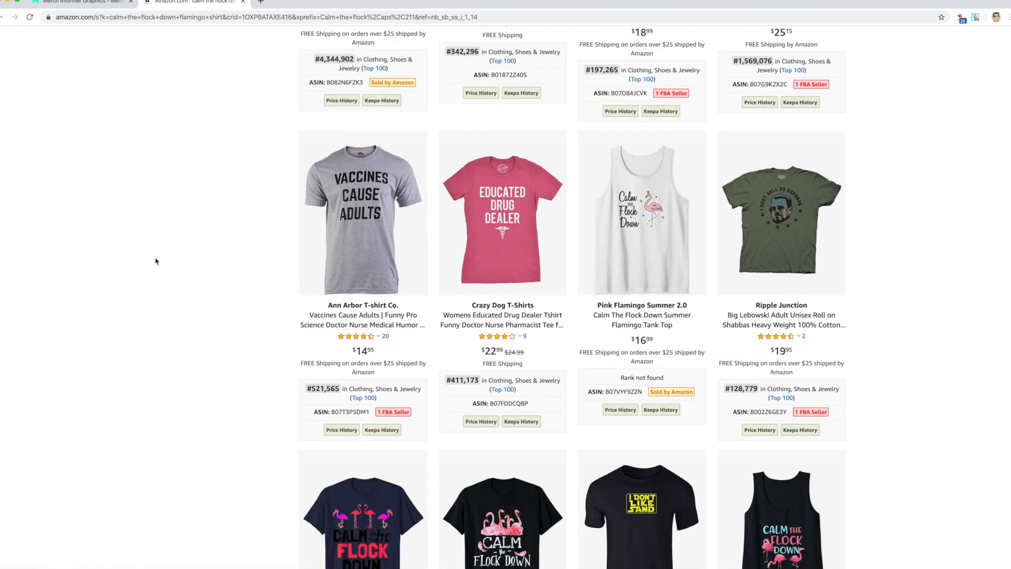
pyautogui.scroll(20, 323, 322)
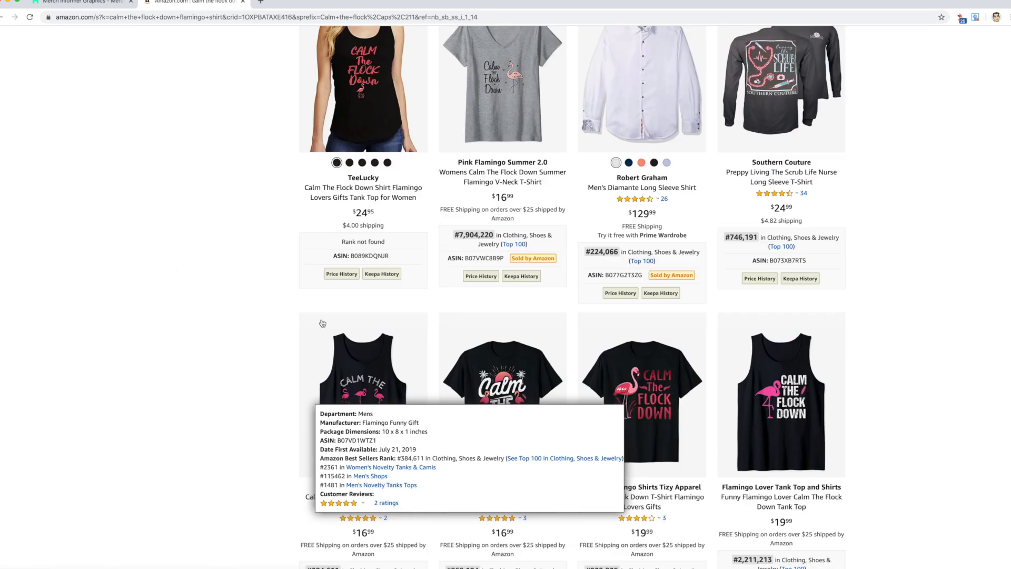
pyautogui.scroll(3, 322, 322)
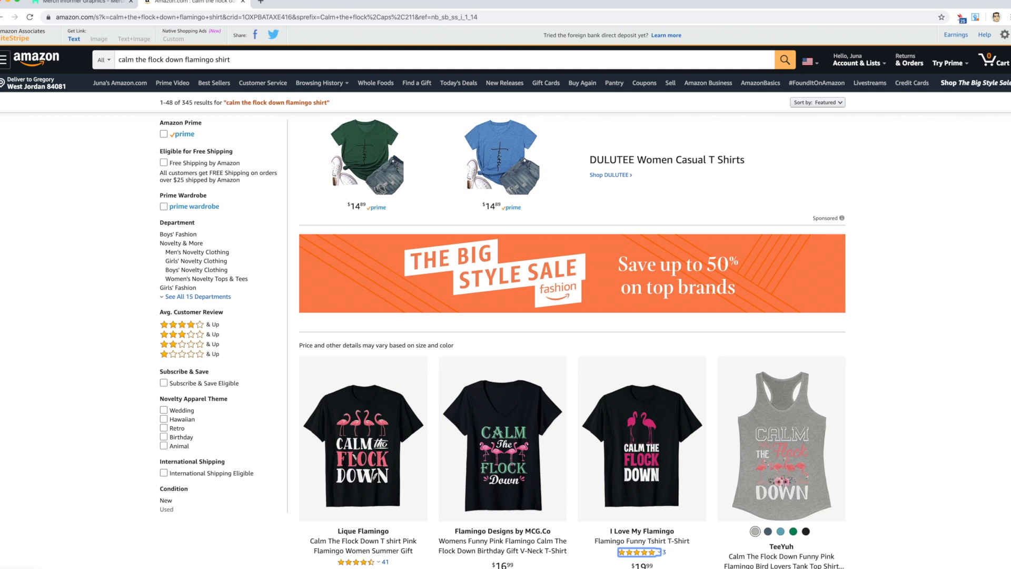
# - Switch to the June Vectors folder in Finder and expand its AI subfolder to look through the vector files
pyautogui.press('super+Tab')
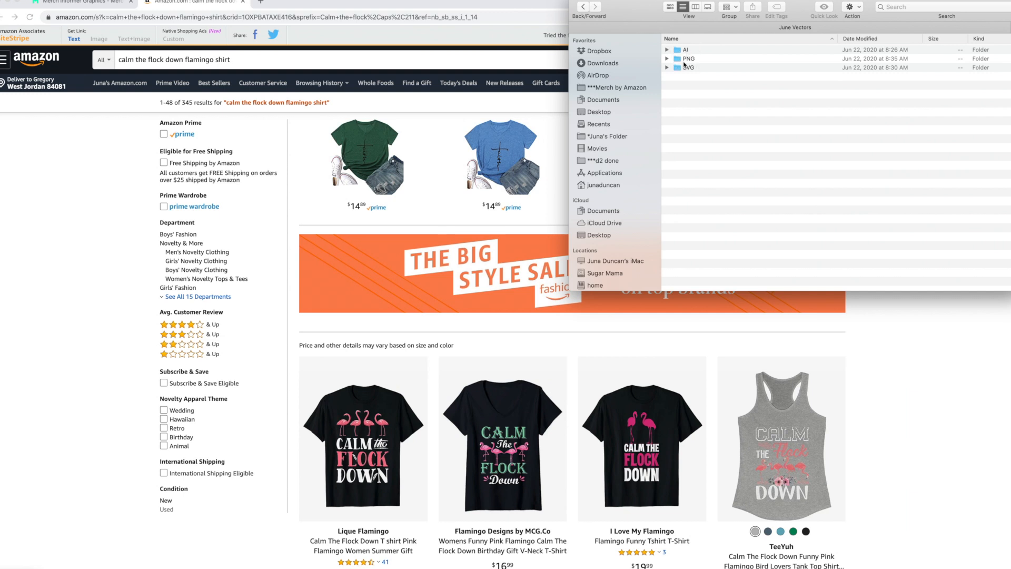
pyautogui.click(667, 50)
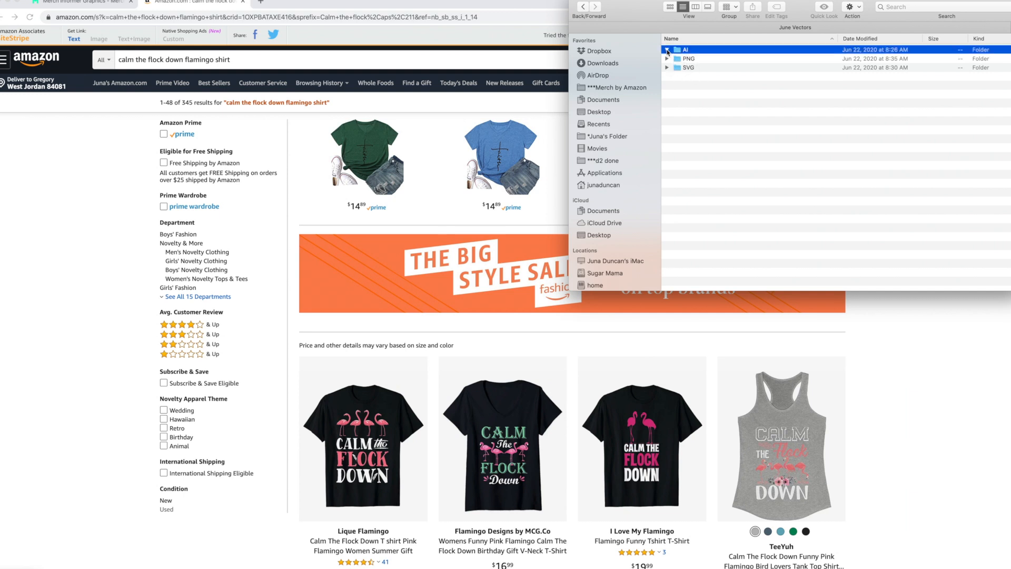
pyautogui.scroll(-3, 737, 151)
pyautogui.scroll(-6, 737, 151)
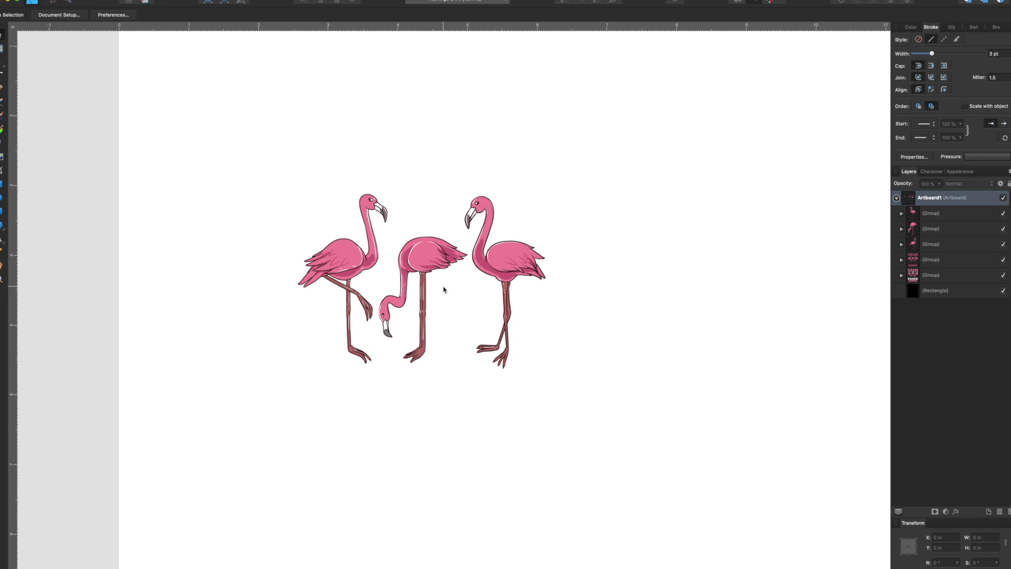
# - Reposition the three flamingo groups individually on the artboard so they stand side by side in a row
pyautogui.moveTo(430, 251); pyautogui.dragTo(614, 251)
pyautogui.moveTo(362, 265)
pyautogui.mouseDown()
pyautogui.moveTo(444, 266)
pyautogui.moveTo(344, 267)
pyautogui.moveTo(361, 266)
pyautogui.mouseUp()
pyautogui.moveTo(609, 252); pyautogui.dragTo(427, 255)
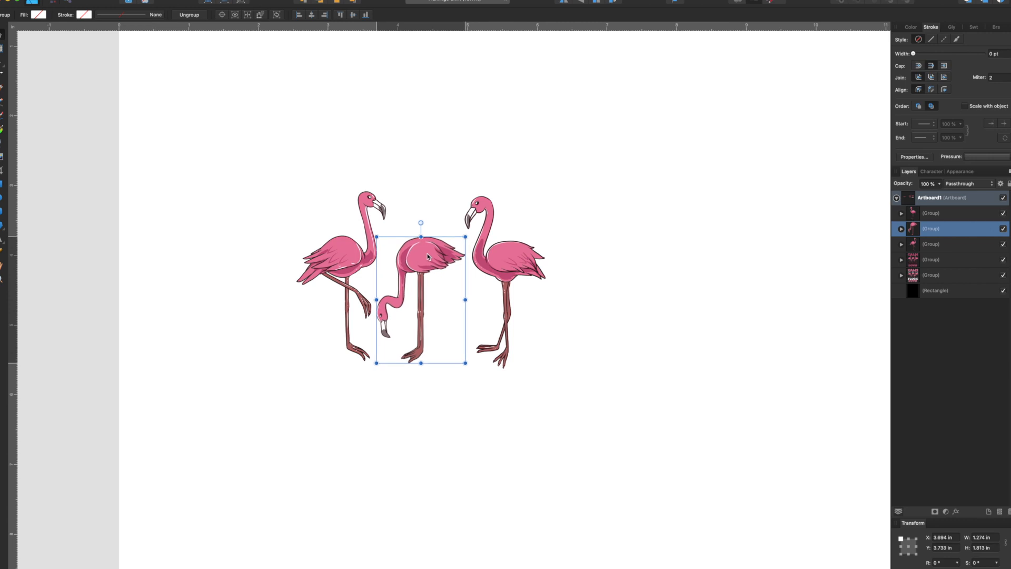
pyautogui.click(354, 254)
pyautogui.moveTo(354, 253); pyautogui.dragTo(353, 256)
pyautogui.moveTo(515, 264); pyautogui.dragTo(514, 260)
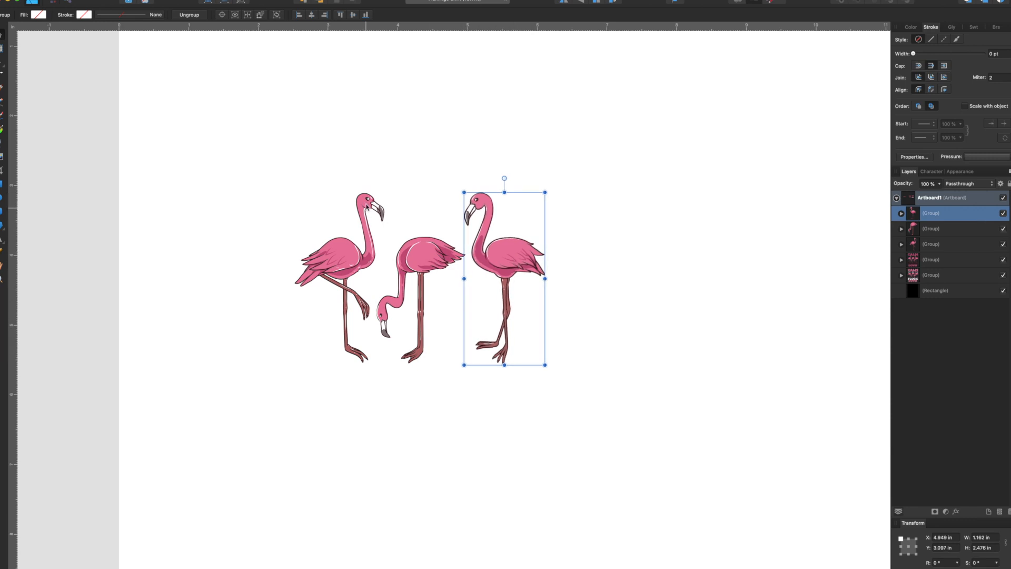
pyautogui.click(608, 227)
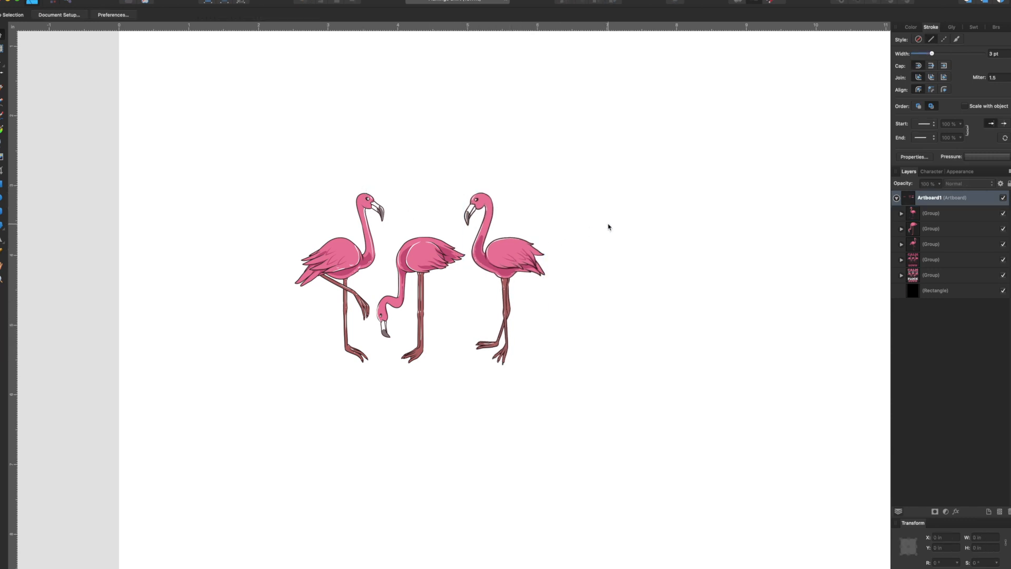
pyautogui.moveTo(519, 259); pyautogui.dragTo(522, 261)
pyautogui.click(153, 97)
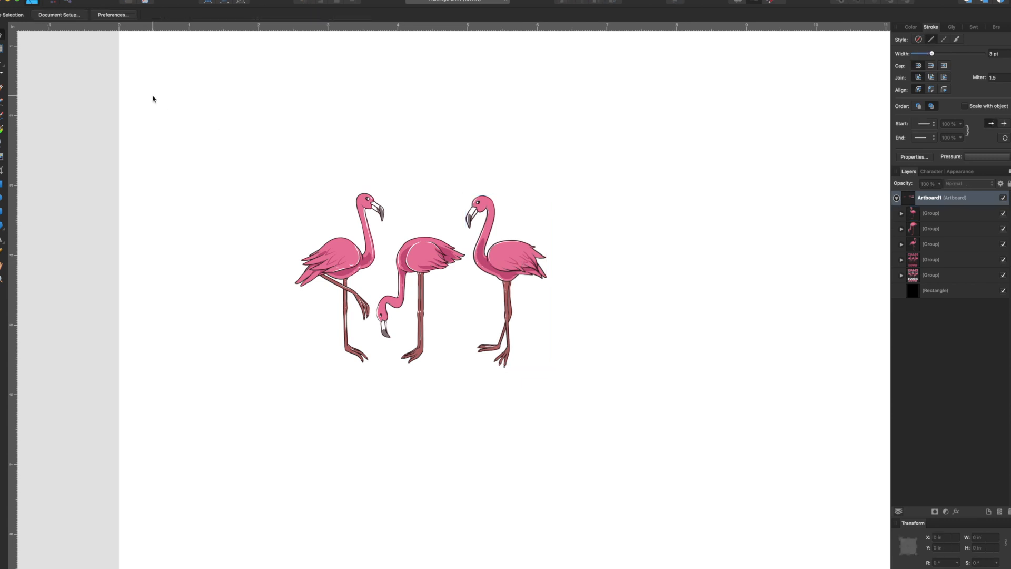
# - Add the art text "Calm" and place it centred above the three flamingos, at about X 2.67 in, Y 2.17 in
pyautogui.click(2, 240)
pyautogui.click(360, 159)
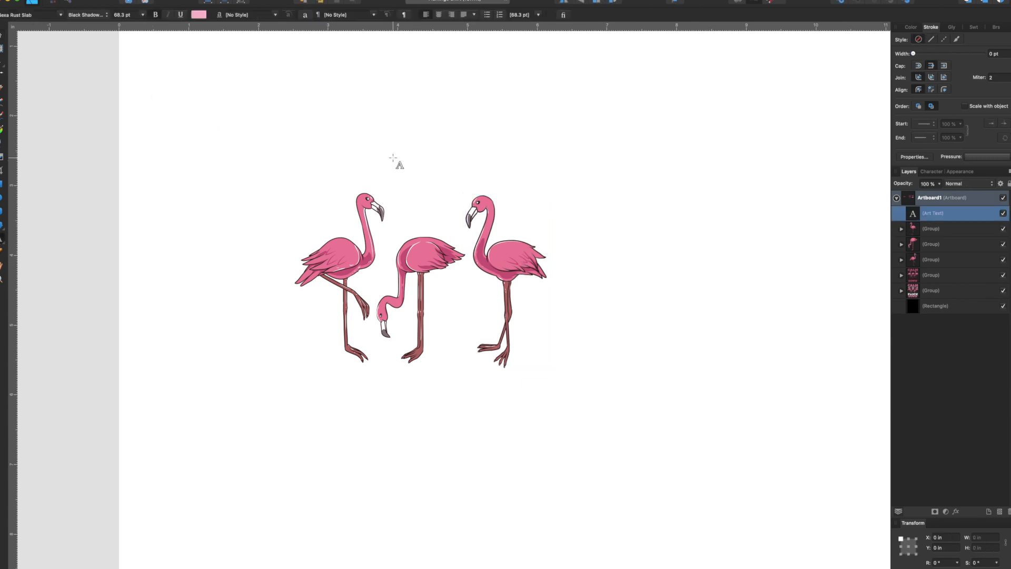
pyautogui.write('CALM')
pyautogui.press('Escape')
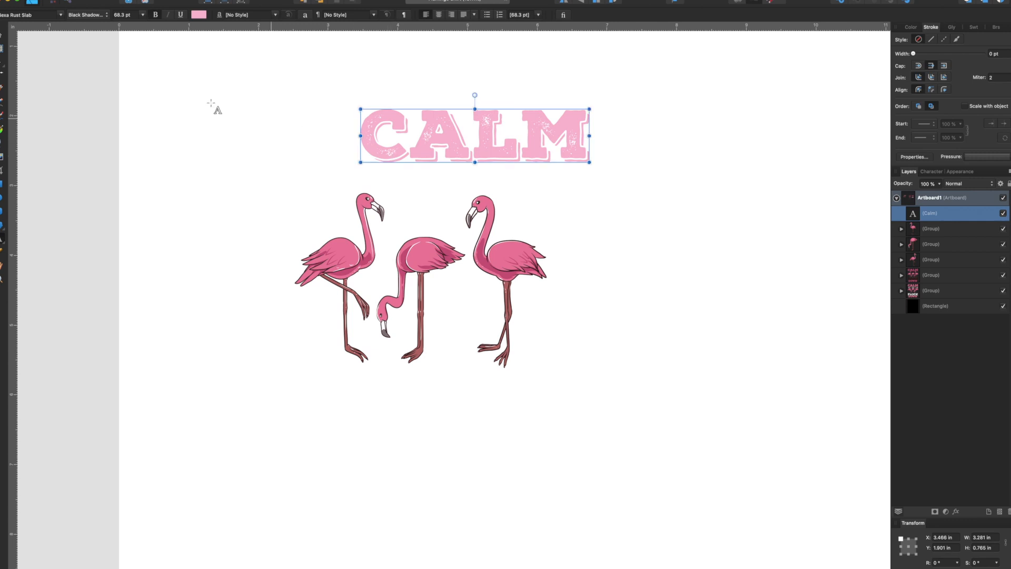
pyautogui.click(3, 38)
pyautogui.moveTo(527, 149); pyautogui.dragTo(471, 166)
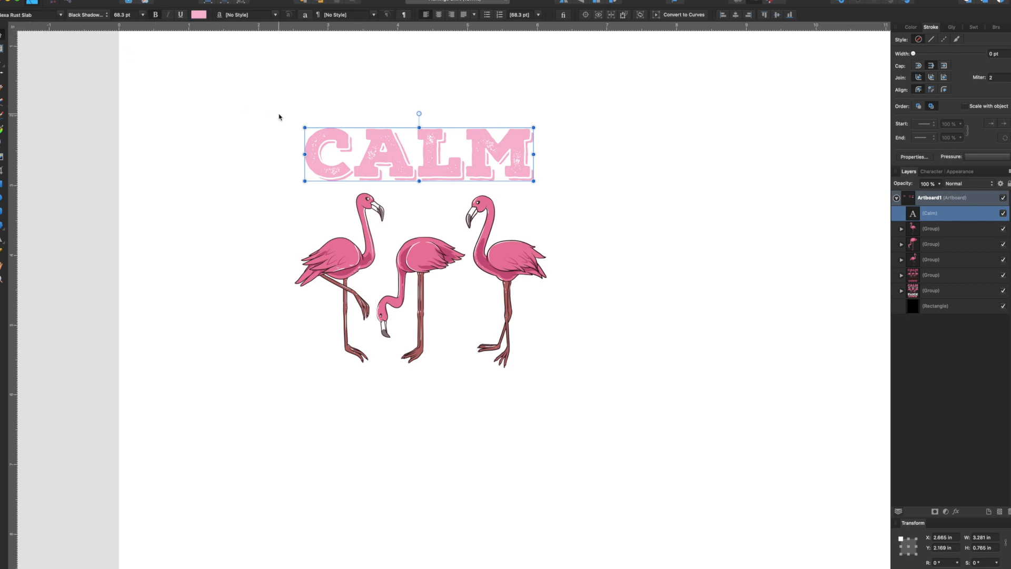
# - Enlarge the "Calm" text to about 72.5 pt, lower it onto the flamingos' heads and send it behind all other layers
pyautogui.moveTo(534, 180); pyautogui.dragTo(548, 184)
pyautogui.moveTo(495, 165); pyautogui.dragTo(489, 177)
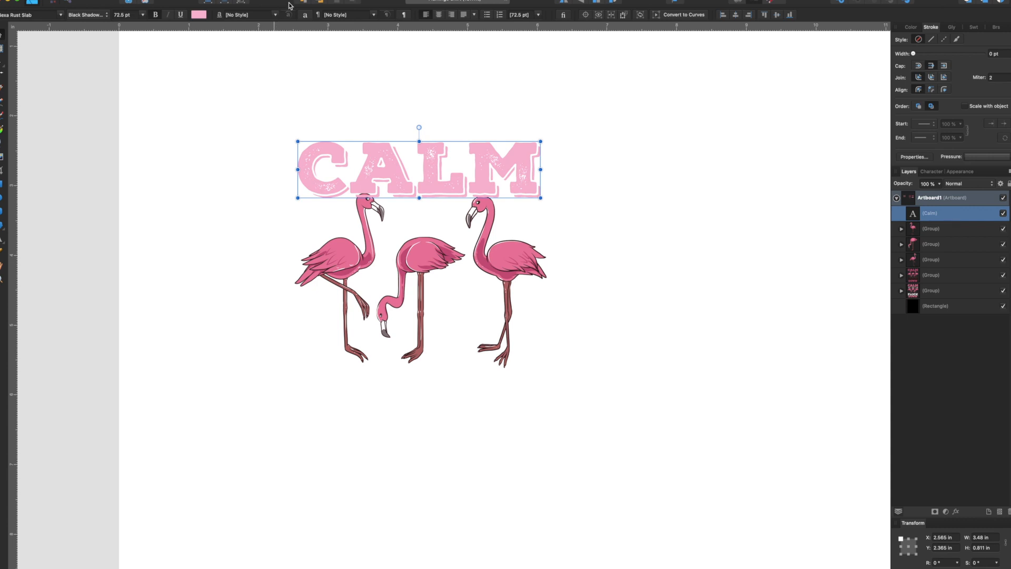
pyautogui.press('super+shift+bracketleft')
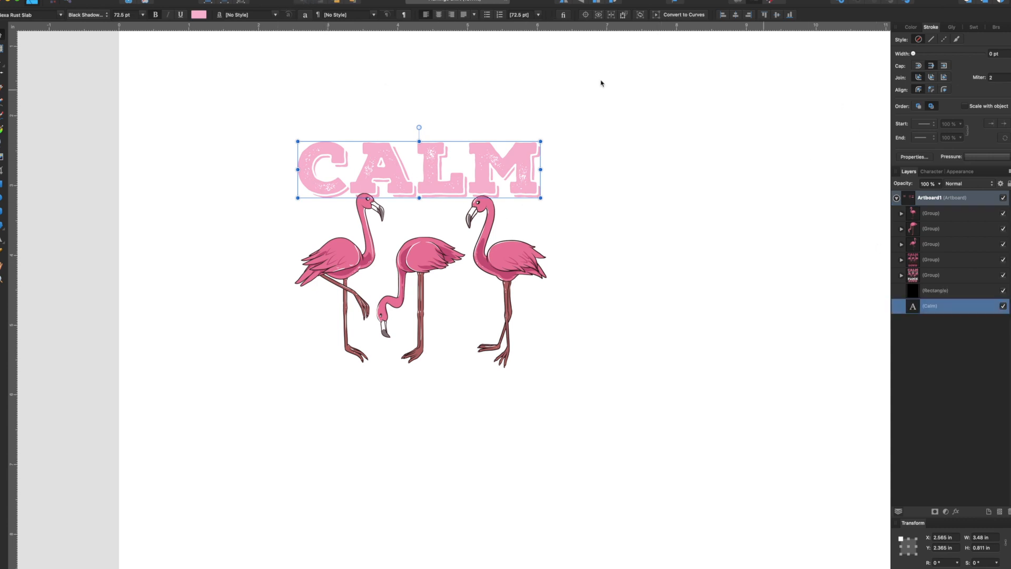
# - Duplicate the "Calm" text to just below the flamingos' feet and change the copy's wording to "flock"
pyautogui.moveTo(414, 171); pyautogui.dragTo(423, 389)
pyautogui.doubleClick(422, 390)
pyautogui.press('BackSpace')
pyautogui.write('flock')
pyautogui.press('Escape')
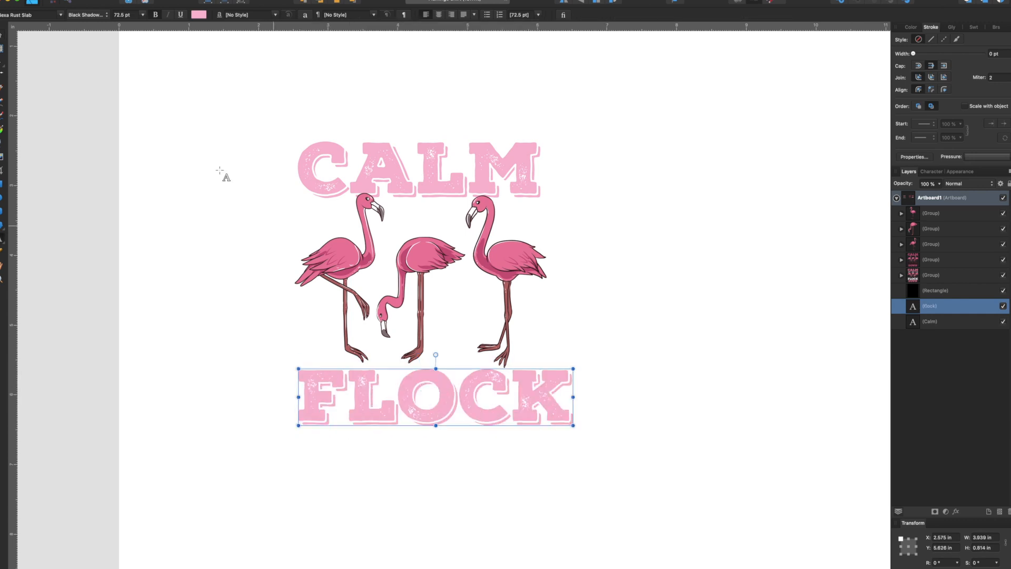
# - Duplicate the "flock" text beneath itself, change the copy's wording to "down" and centre it closely under "flock"
pyautogui.moveTo(334, 409); pyautogui.dragTo(327, 479)
pyautogui.doubleClick(327, 479)
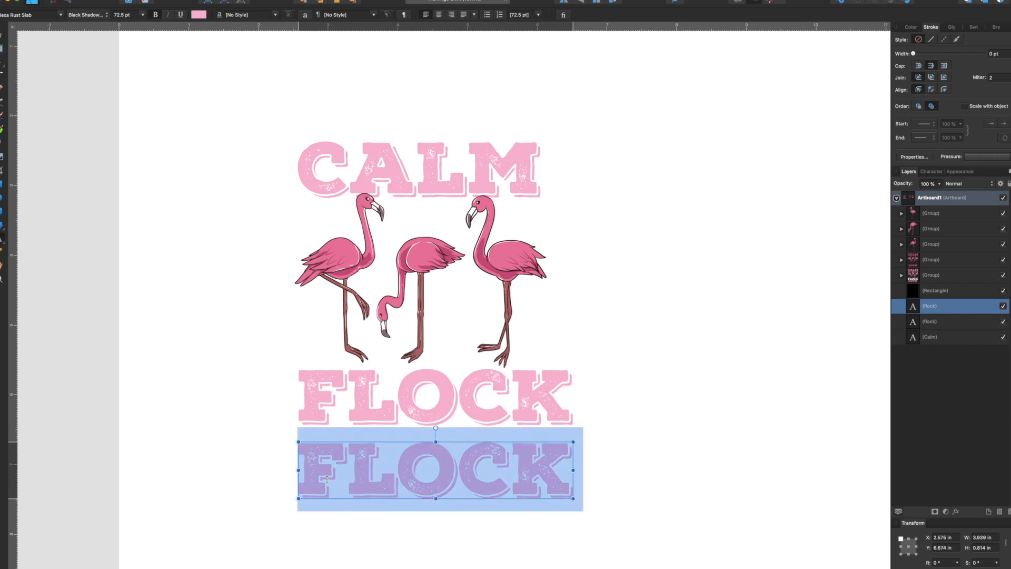
pyautogui.write('dpow')
pyautogui.press('BackSpace')
pyautogui.press('BackSpace')
pyautogui.press('BackSpace')
pyautogui.write('w')
pyautogui.press('BackSpace')
pyautogui.write('own')
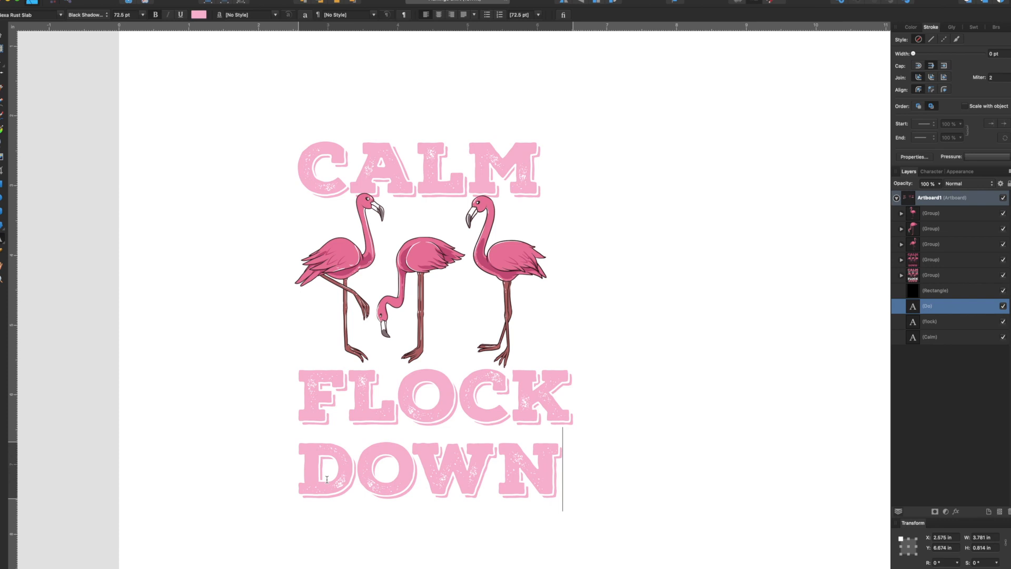
pyautogui.press('Escape')
pyautogui.click(1, 35)
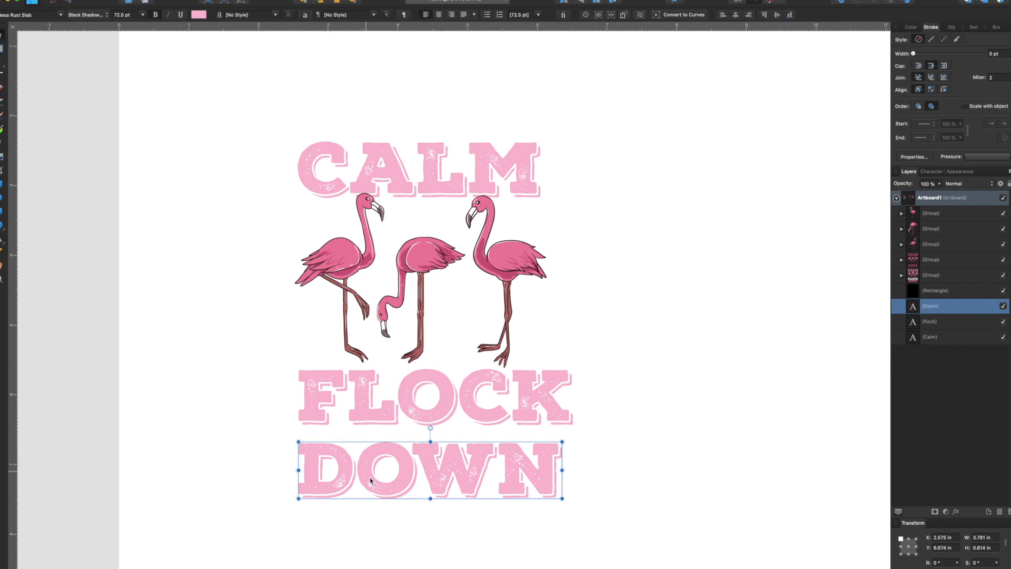
pyautogui.moveTo(403, 485); pyautogui.dragTo(409, 476)
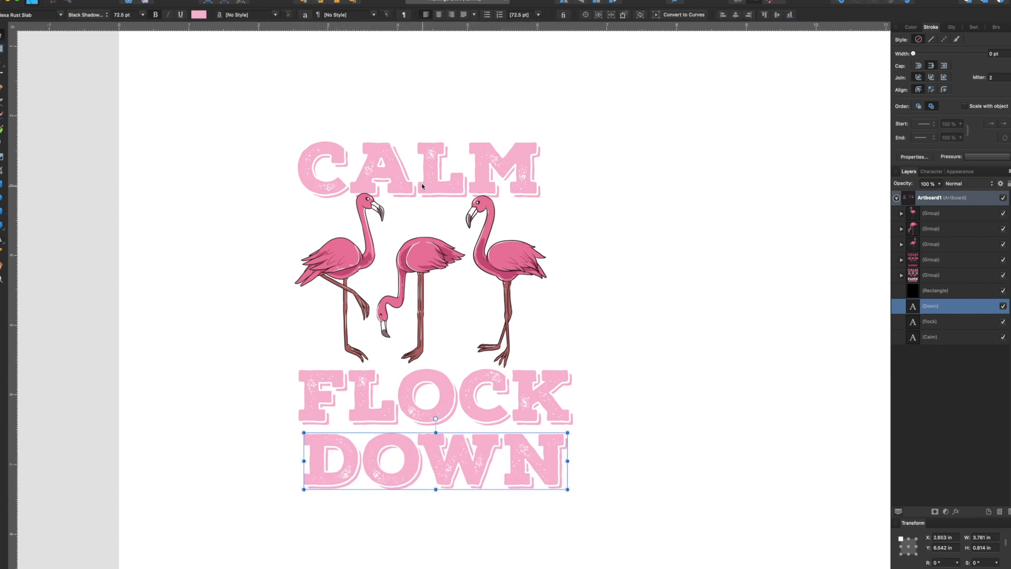
# - Duplicate the "Calm" text to the empty space above it and change the copy's wording to "the"
pyautogui.click(422, 185)
pyautogui.moveTo(421, 185); pyautogui.dragTo(428, 92)
pyautogui.doubleClick(429, 89)
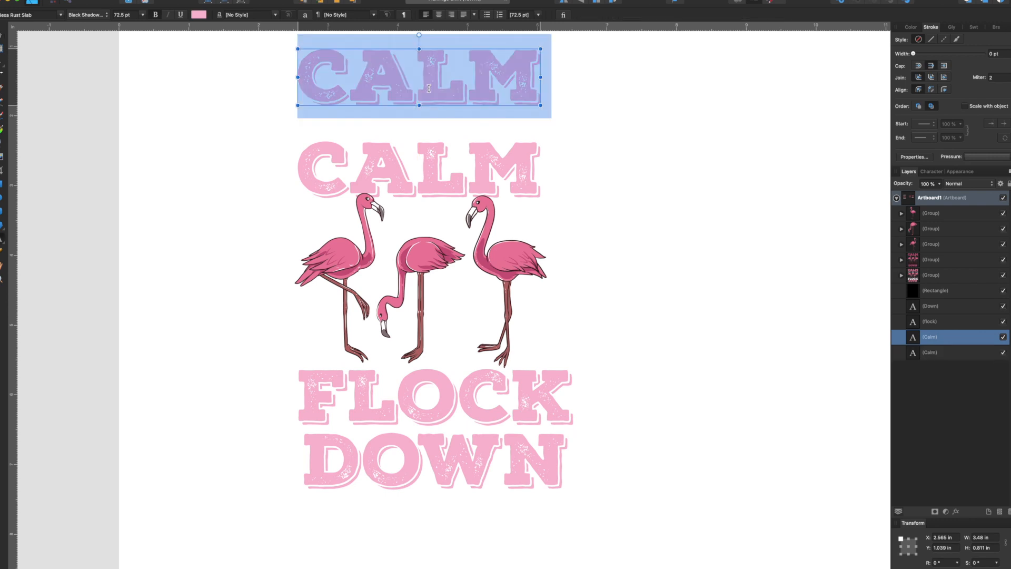
pyautogui.write('the')
# - Set "the" in the Thirsty Rough font, shrink it to about 45.5 pt, tilt it about 8.7° and place it above the middle flamingo
pyautogui.tripleClick(429, 89)
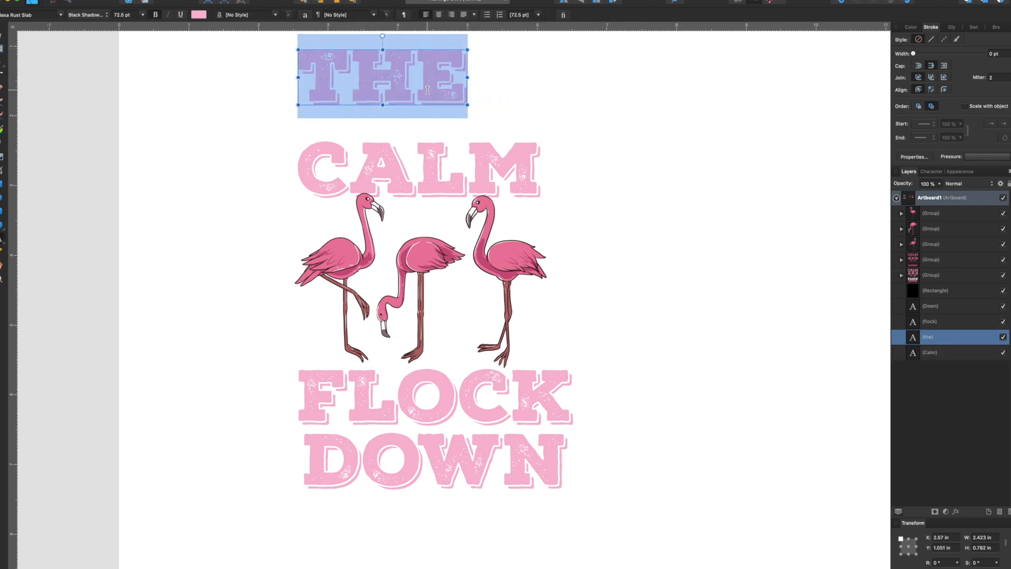
pyautogui.click(61, 15)
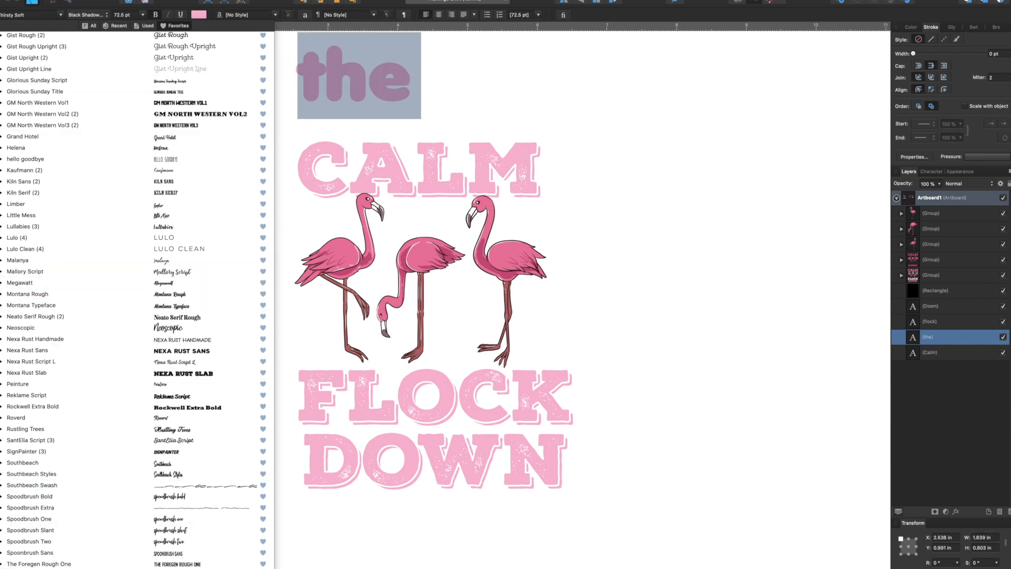
pyautogui.click(53, 568)
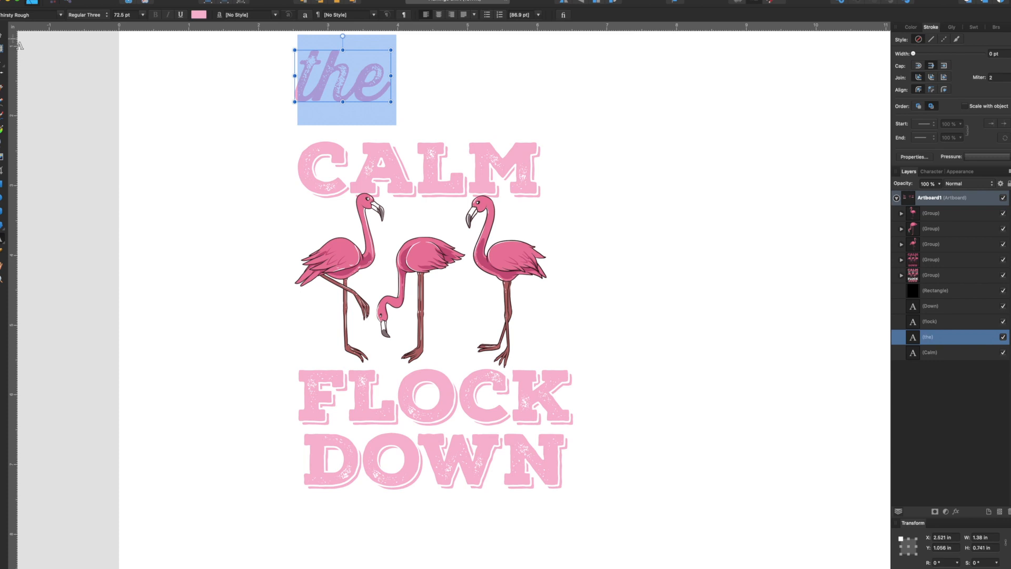
pyautogui.click(2, 36)
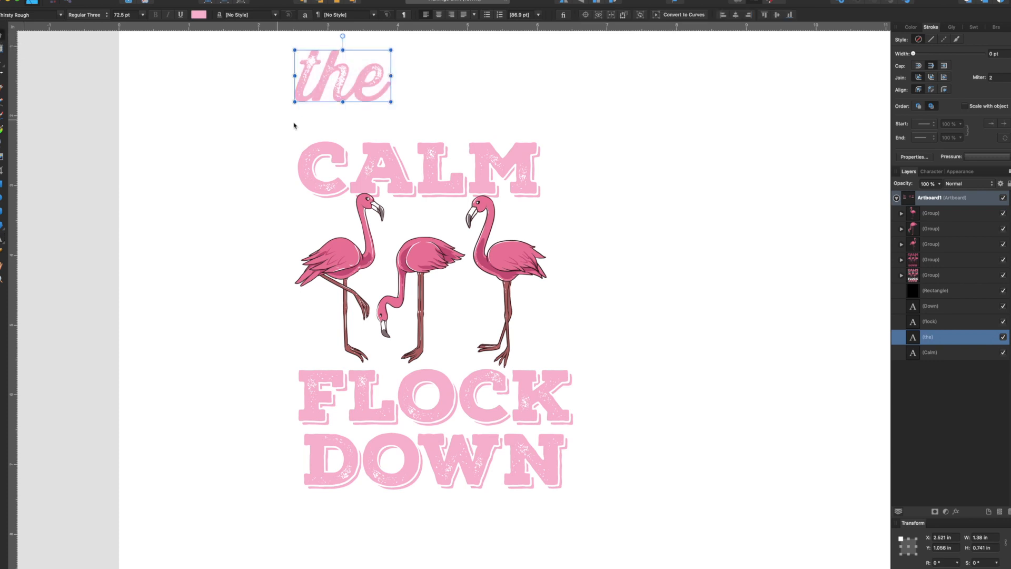
pyautogui.moveTo(388, 102); pyautogui.dragTo(428, 226)
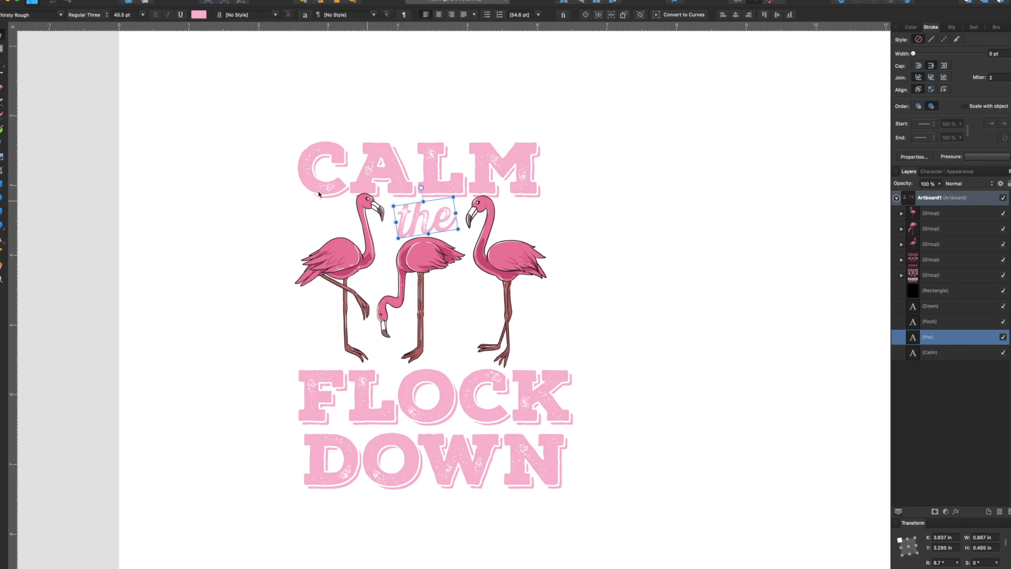
# - Add vertical guides at the outer left and right edges of the flamingo row and nudge "Calm" to sit centred between them
pyautogui.moveTo(15, 240); pyautogui.dragTo(295, 274)
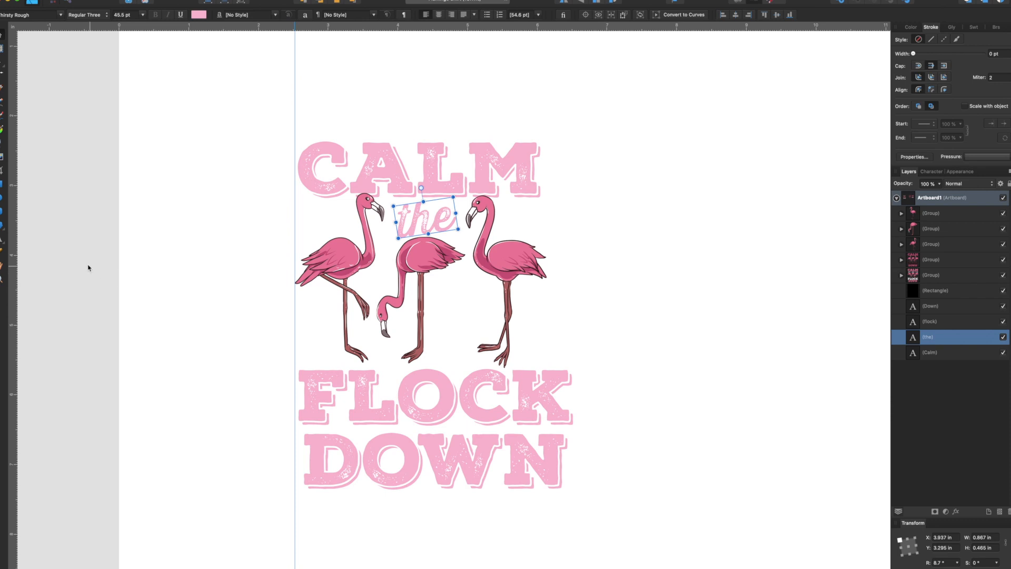
pyautogui.moveTo(16, 234); pyautogui.dragTo(547, 321)
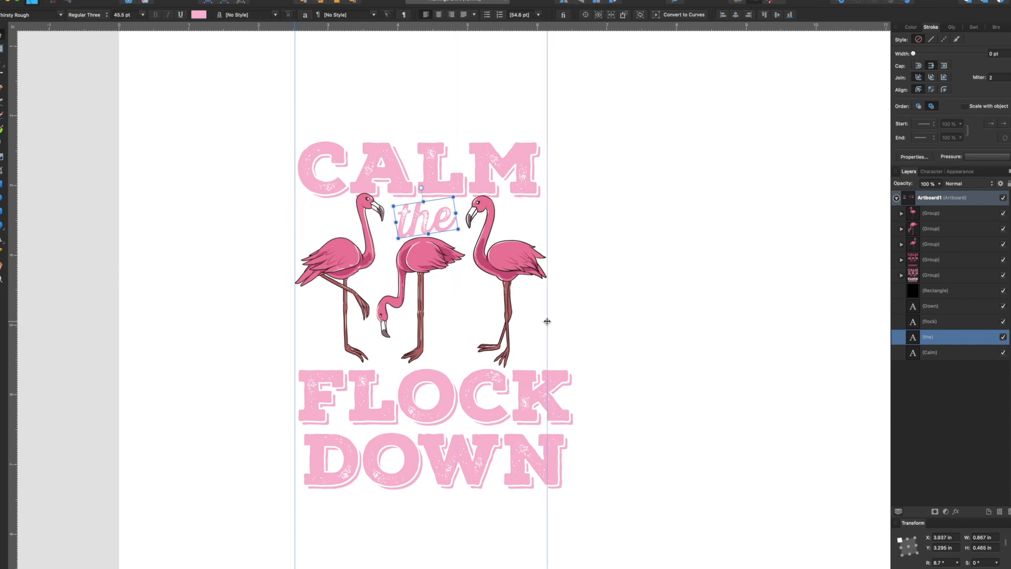
pyautogui.click(485, 172)
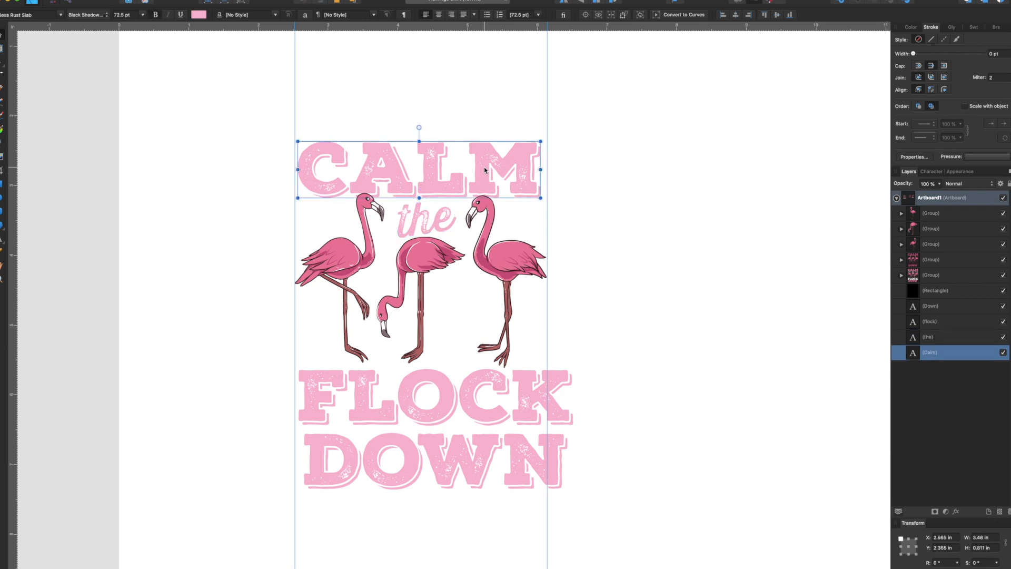
pyautogui.press('Right')
pyautogui.press('Right')
pyautogui.press('Right')
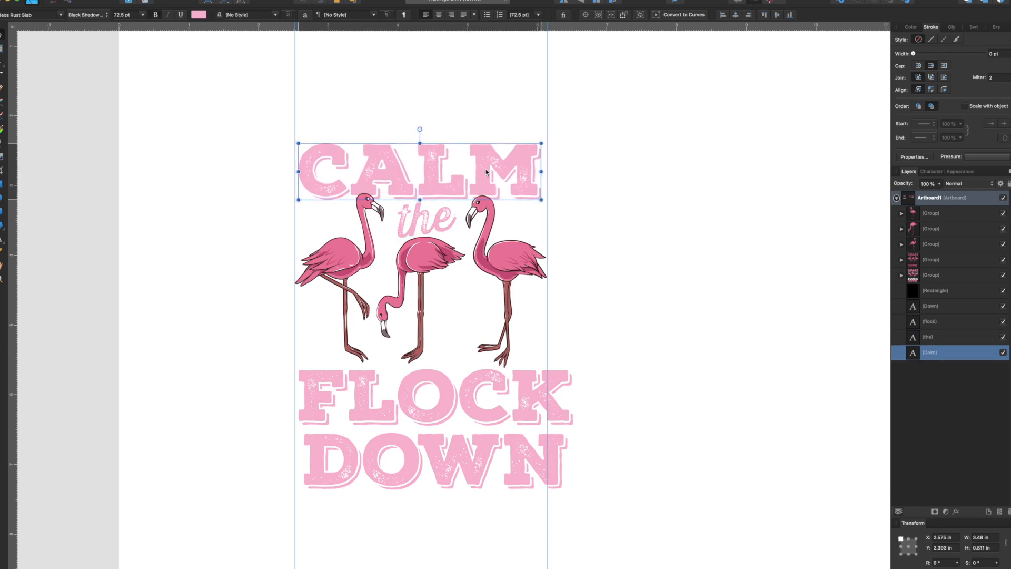
# - Fit "flock" between the guides at about 66.1 pt, overlapping the flamingos' feet, and centre "down" beneath it at about 61.8 pt
pyautogui.moveTo(355, 403); pyautogui.dragTo(353, 396)
pyautogui.moveTo(571, 417); pyautogui.dragTo(547, 412)
pyautogui.moveTo(440, 383); pyautogui.dragTo(439, 375)
pyautogui.moveTo(426, 450); pyautogui.dragTo(419, 419)
pyautogui.moveTo(562, 458); pyautogui.dragTo(534, 453)
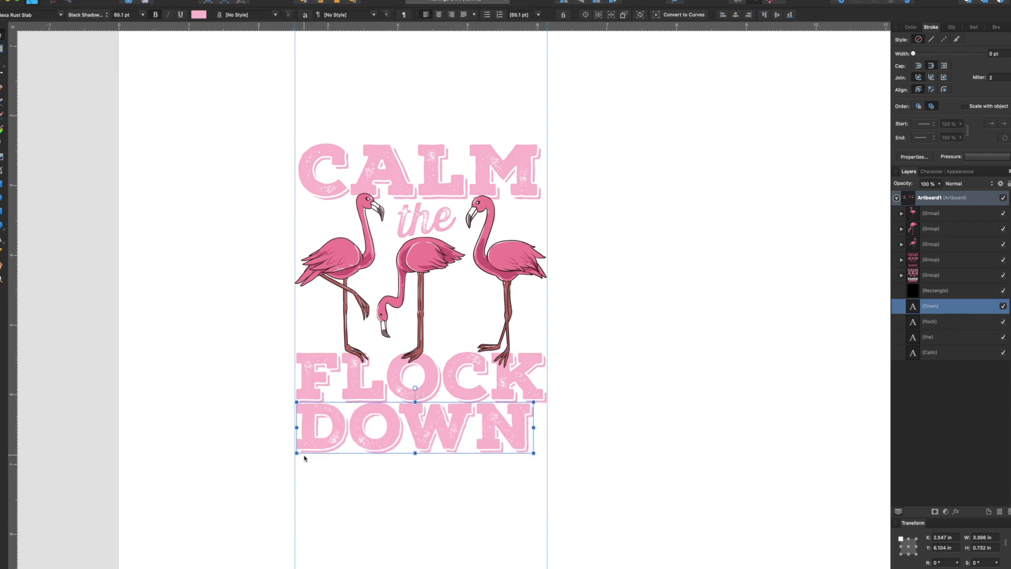
pyautogui.moveTo(296, 453); pyautogui.dragTo(309, 450)
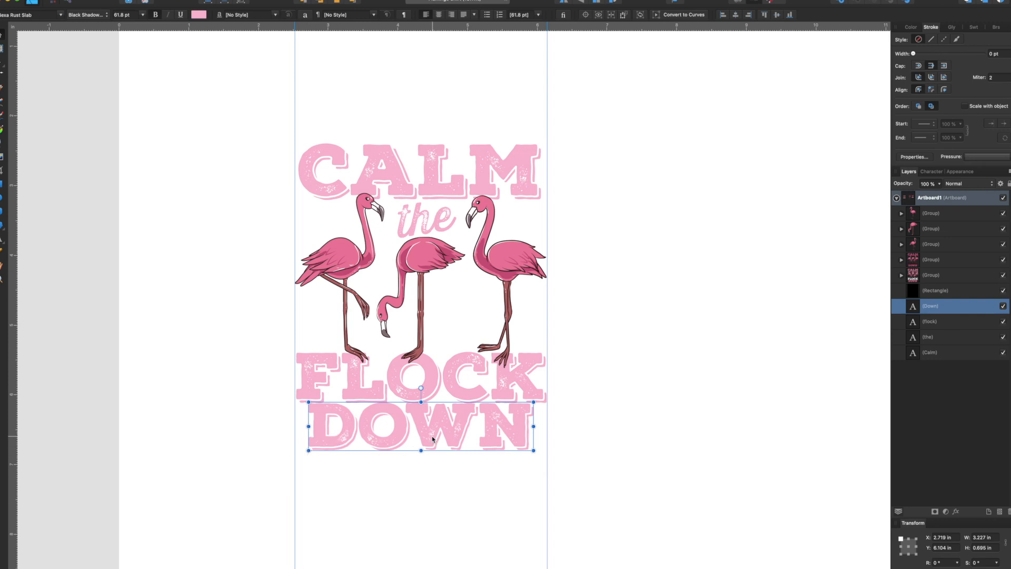
pyautogui.click(640, 277)
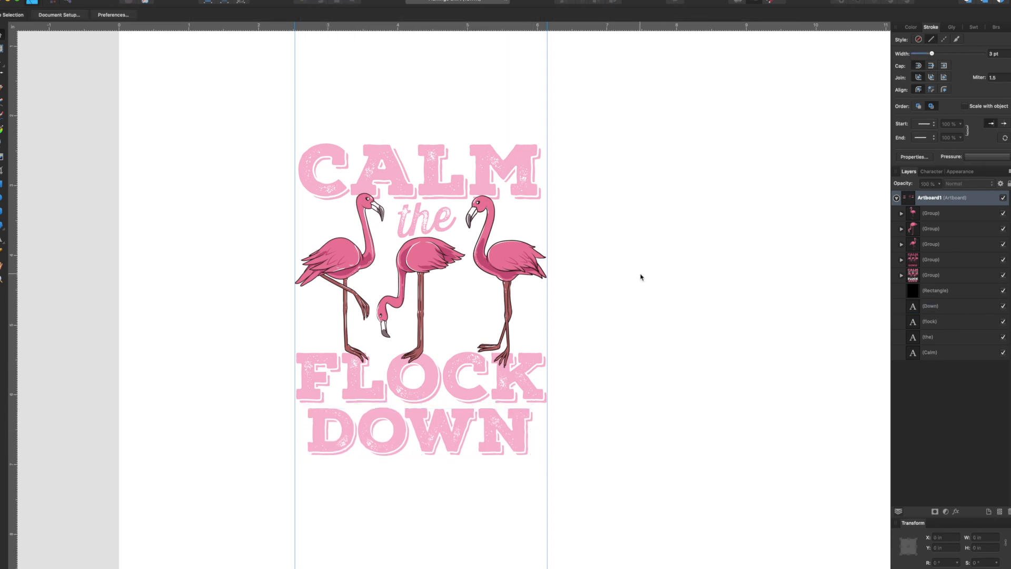
# - Sample the dark brown of the right flamingo's outline and apply it as the fill of "Calm" and "flock"
pyautogui.click(528, 171)
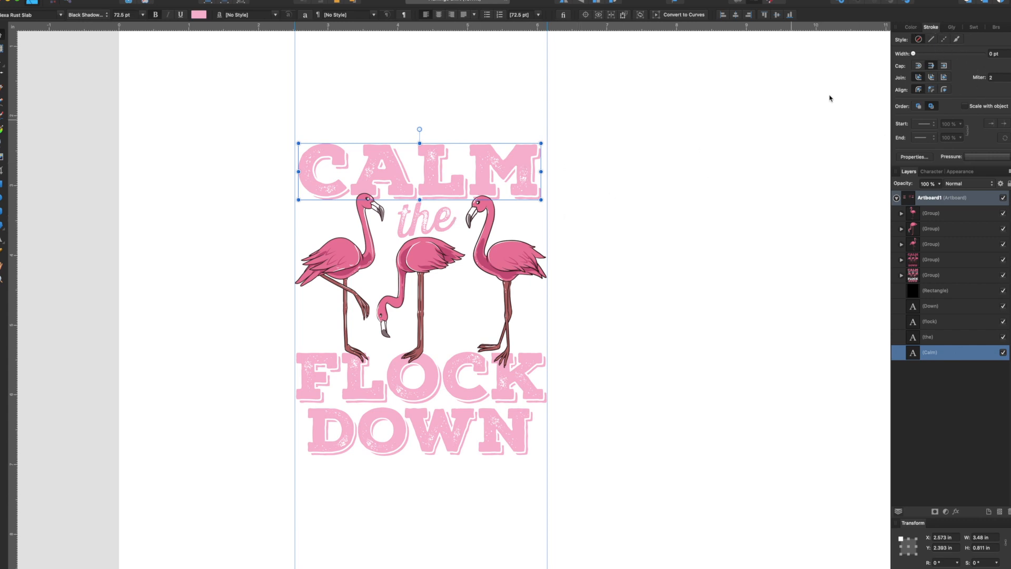
pyautogui.click(910, 27)
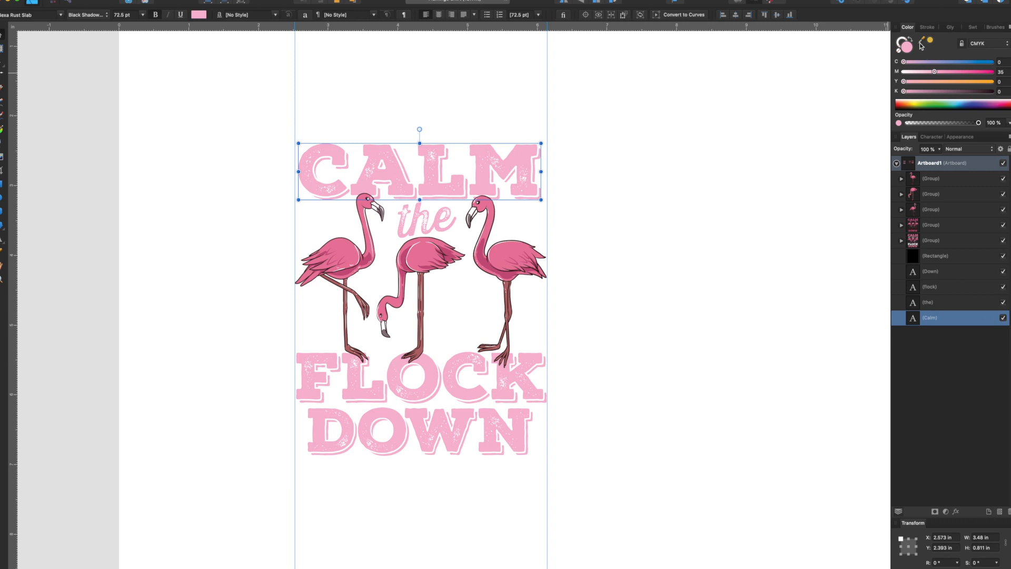
pyautogui.moveTo(931, 42); pyautogui.dragTo(495, 204)
pyautogui.click(930, 41)
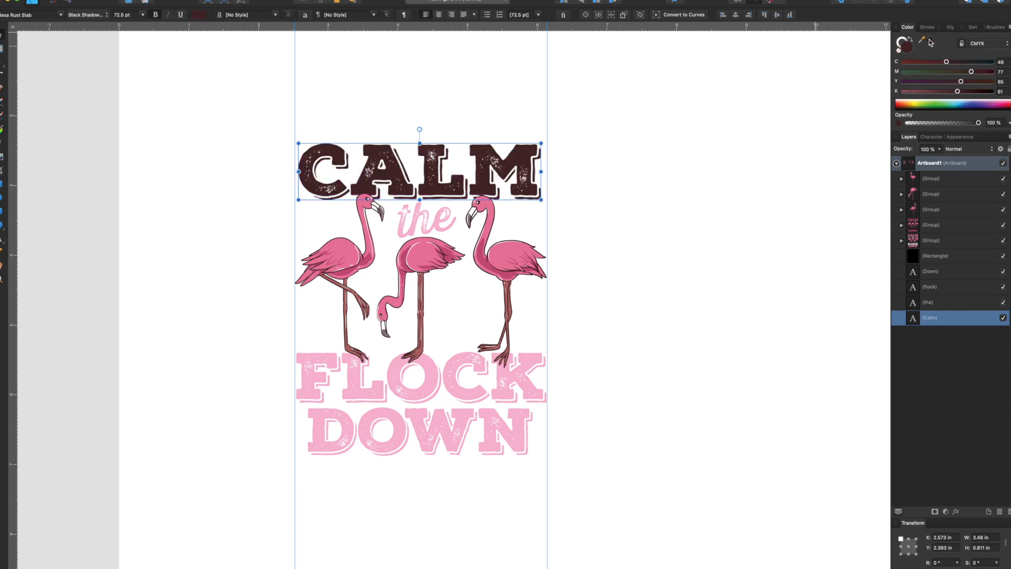
pyautogui.click(499, 418)
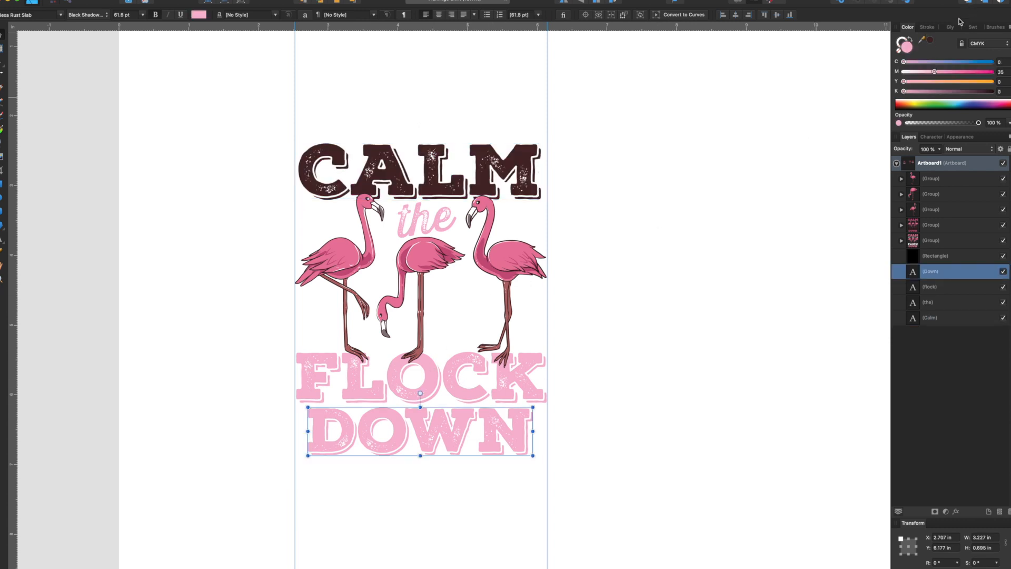
pyautogui.click(500, 396)
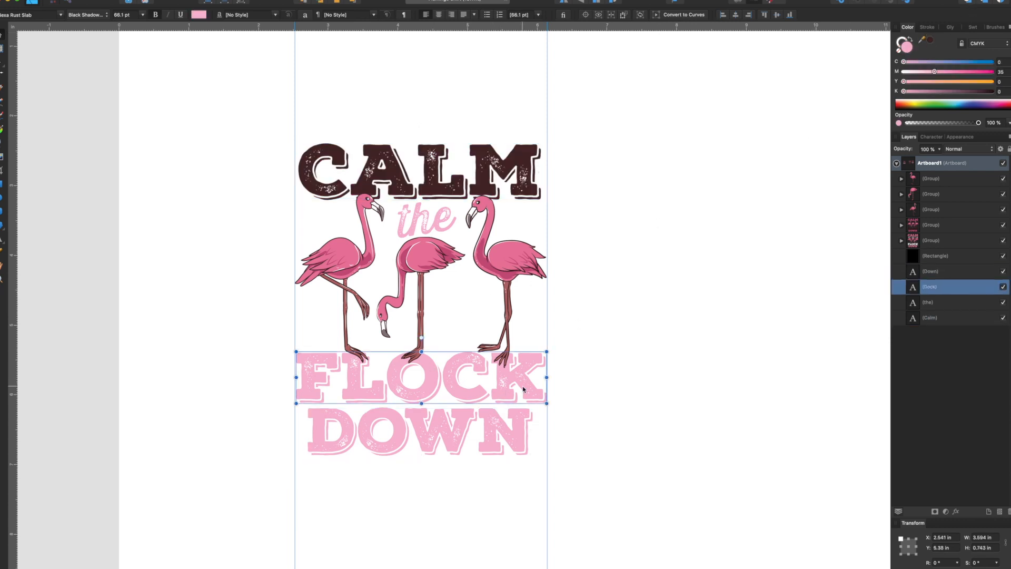
pyautogui.click(928, 42)
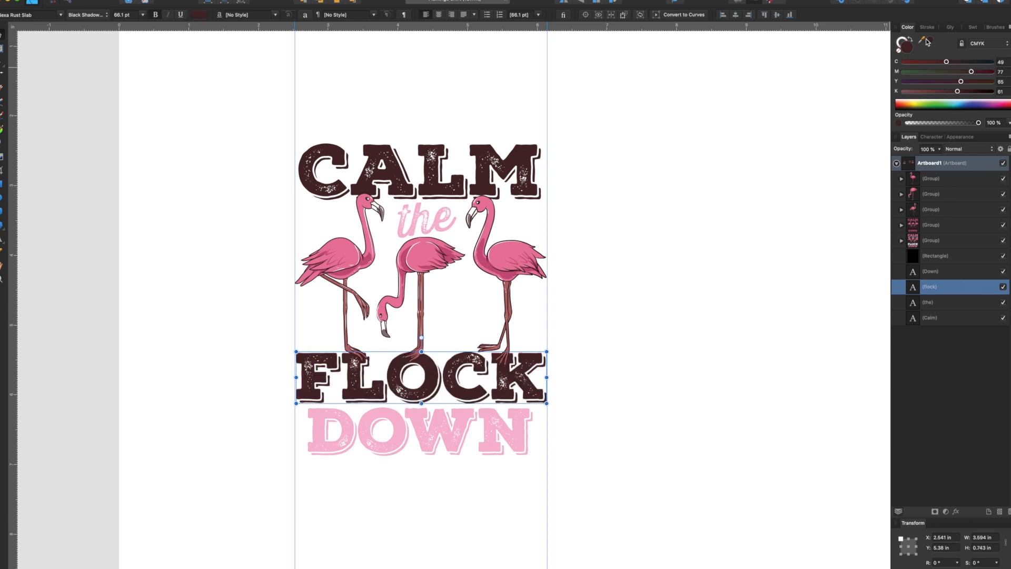
# - Sample the deep pink from the right flamingo's body and apply it as the fill of "the" and "down"
pyautogui.click(429, 226)
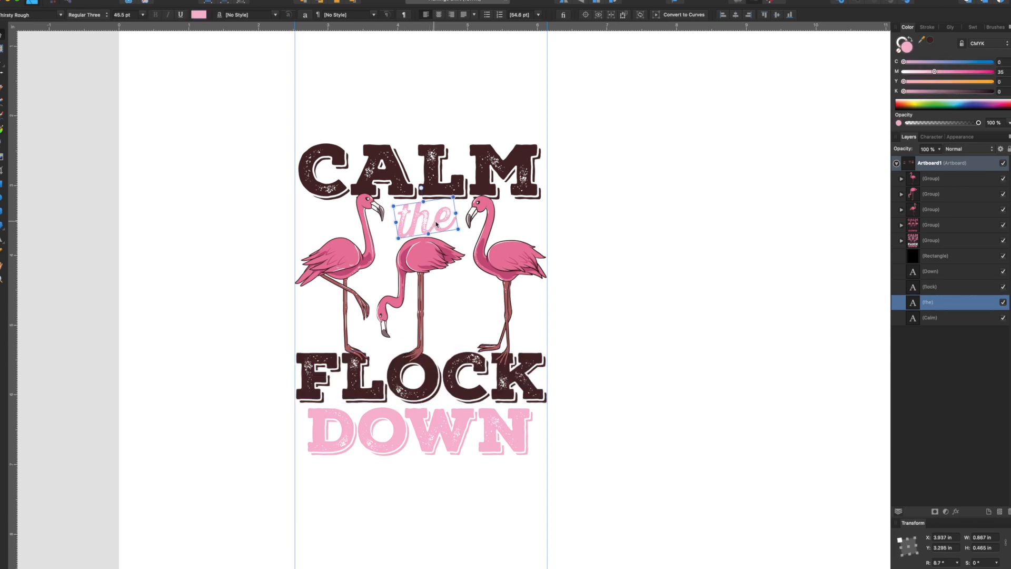
pyautogui.moveTo(929, 42); pyautogui.dragTo(480, 250)
pyautogui.click(931, 42)
pyautogui.click(460, 419)
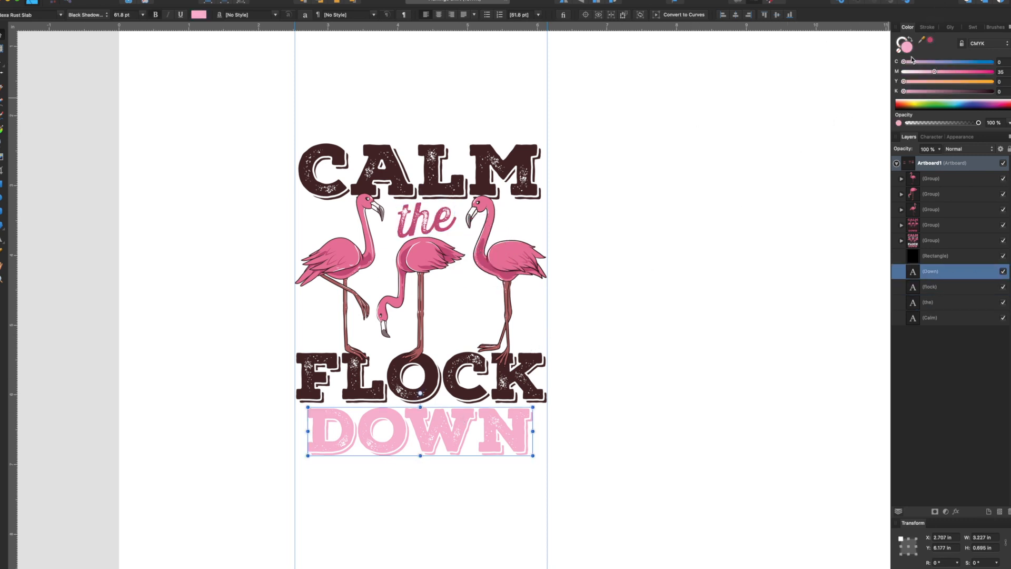
pyautogui.click(931, 41)
pyautogui.click(731, 249)
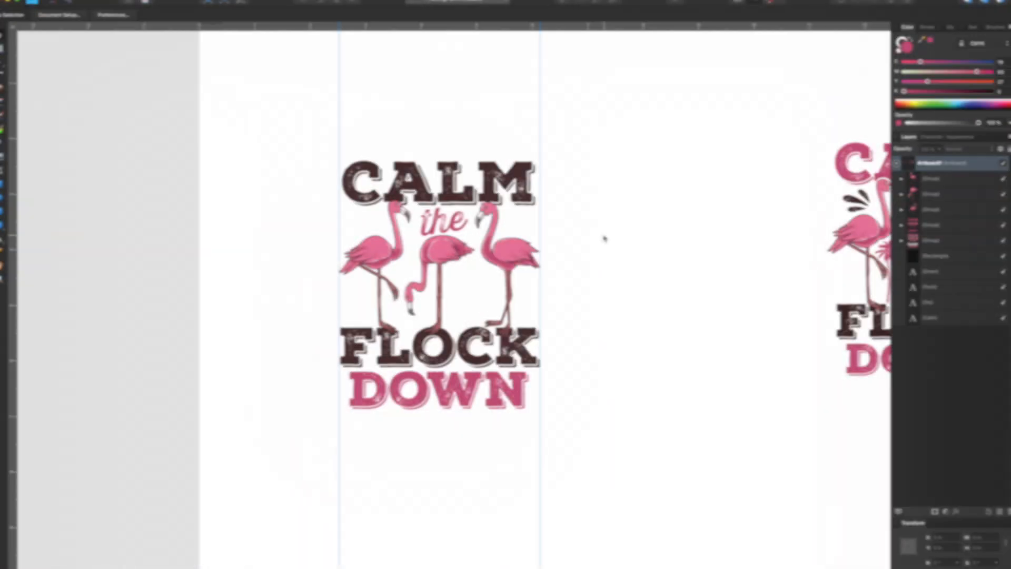
# - Ungroup the finished white-background flamingo design with palm trees that stands beside the new one
pyautogui.scroll(5, 538, 231)
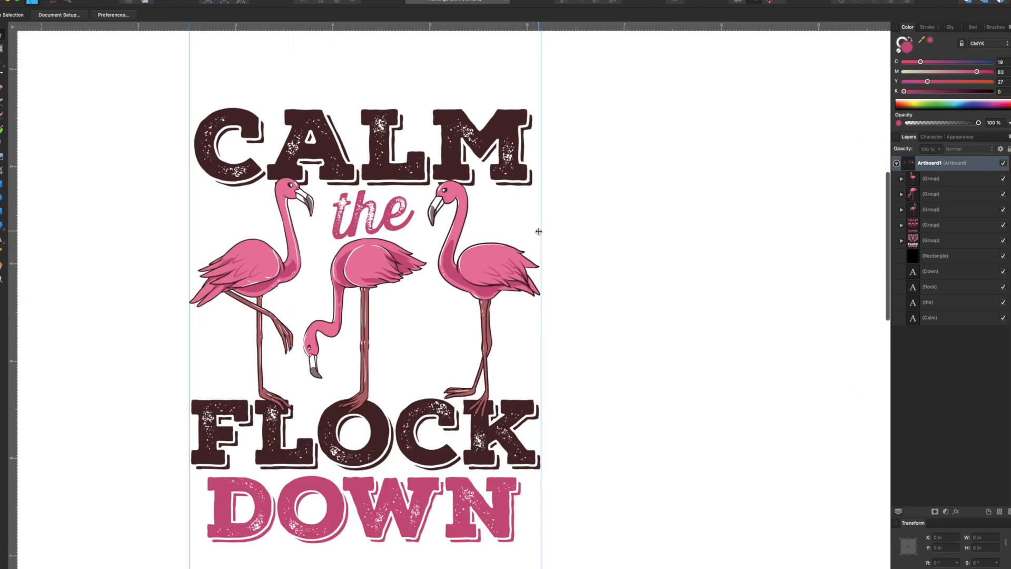
pyautogui.scroll(-2, 539, 235)
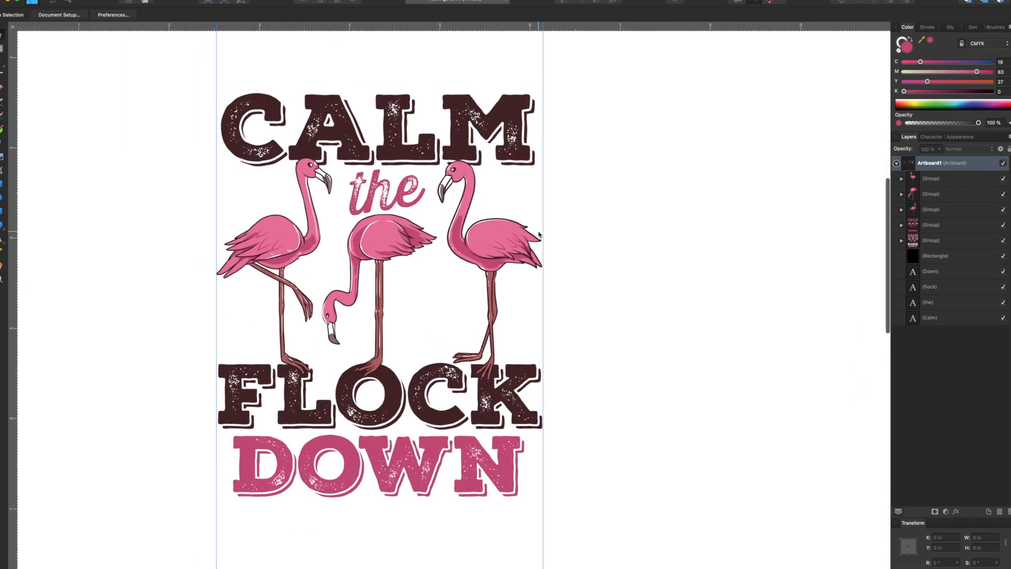
pyautogui.scroll(-2, 539, 234)
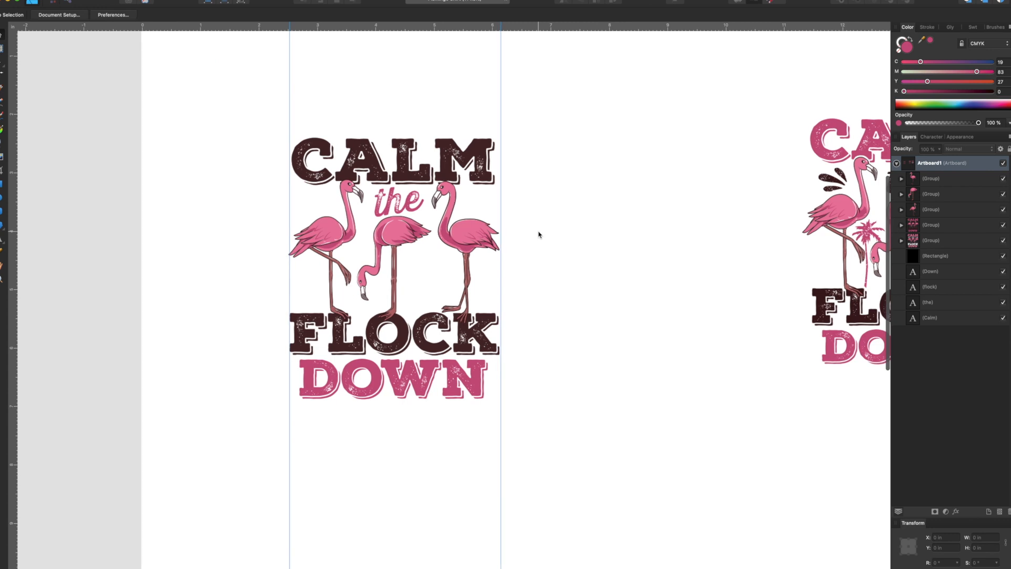
pyautogui.hscroll(6, 539, 234)
pyautogui.hscroll(1, 539, 235)
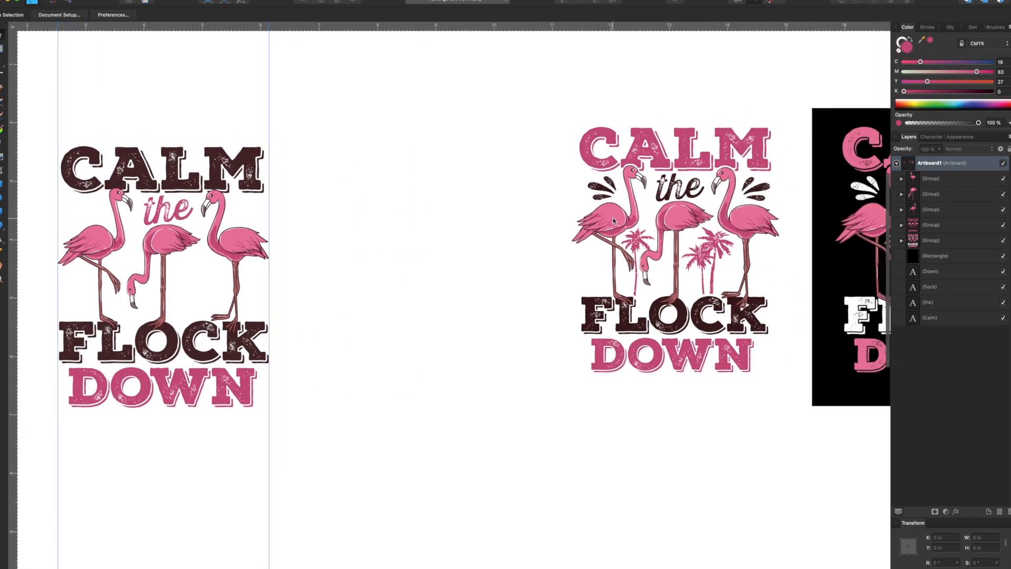
pyautogui.click(601, 196)
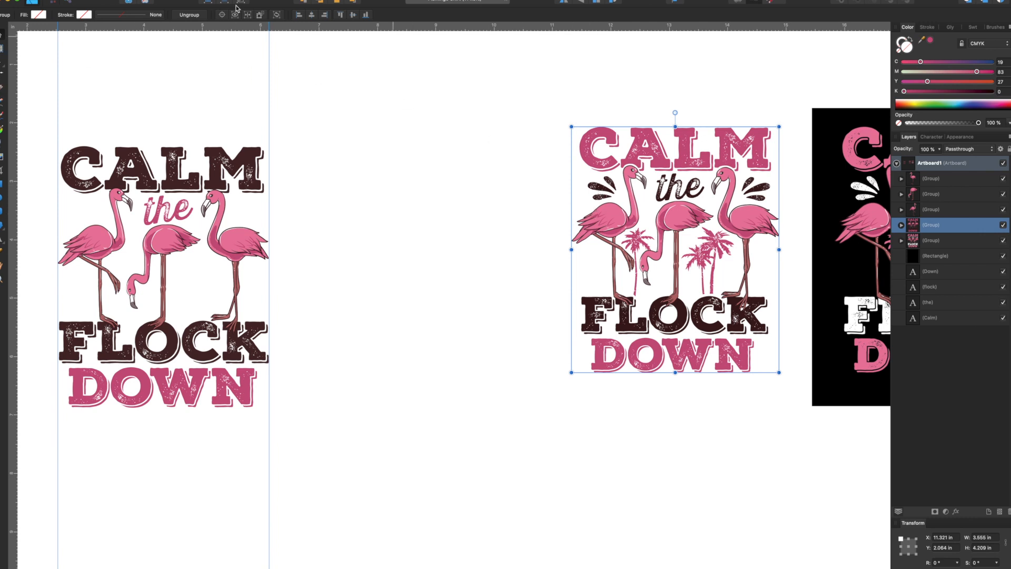
pyautogui.click(198, 16)
pyautogui.click(539, 185)
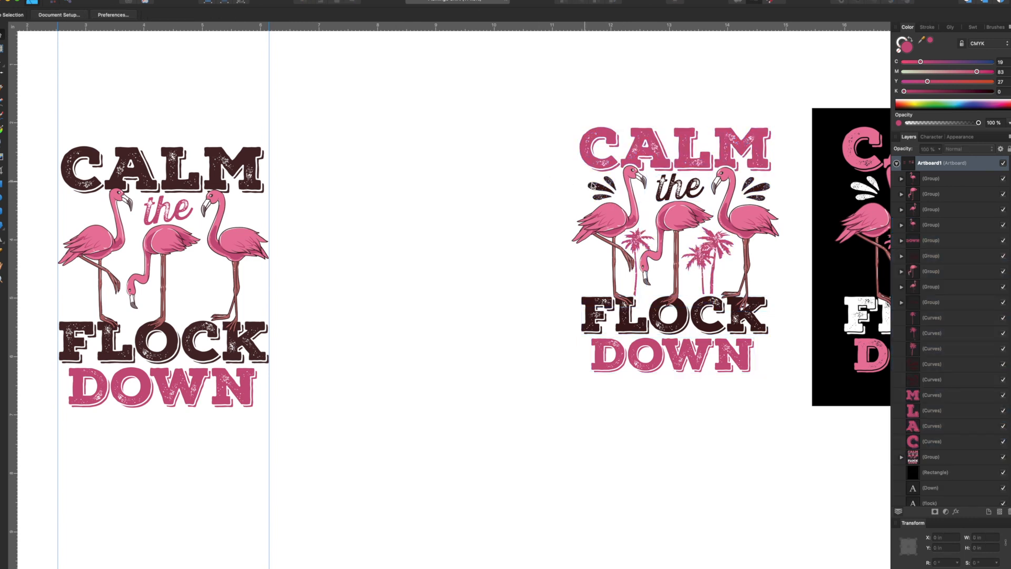
# - Copy the brown splash marks from the finished design beside the left flamingo's head and mirror a second set beside the right flamingo's head
pyautogui.click(603, 187)
pyautogui.moveTo(607, 189); pyautogui.dragTo(85, 210)
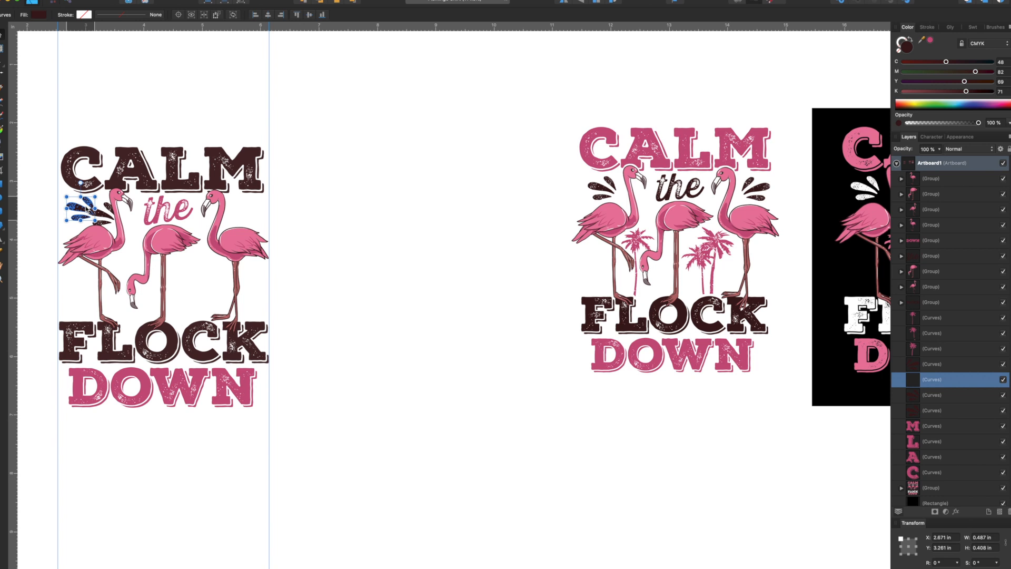
pyautogui.hscroll(-10, 92, 202)
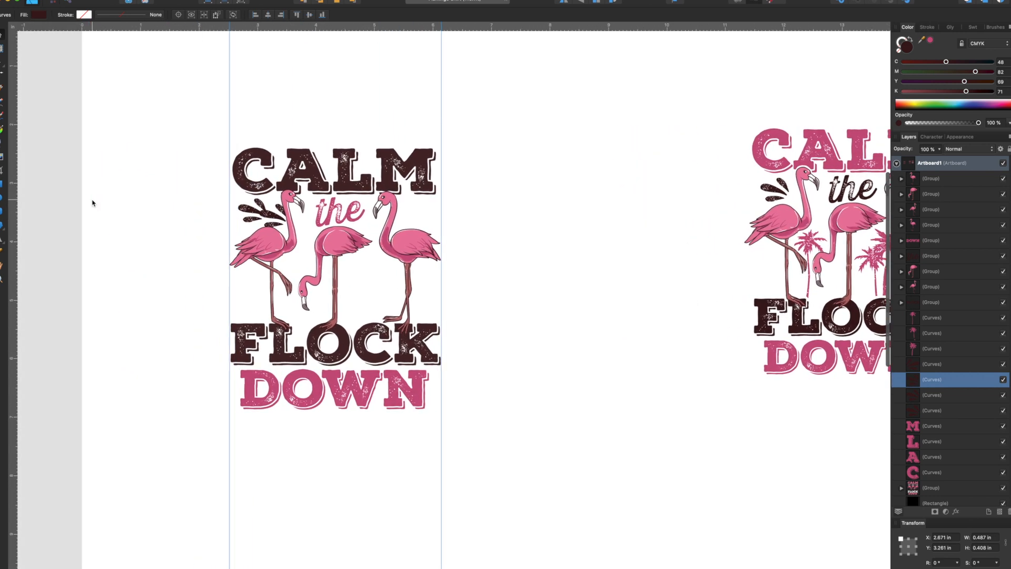
pyautogui.moveTo(318, 222); pyautogui.dragTo(478, 223)
pyautogui.click(562, 2)
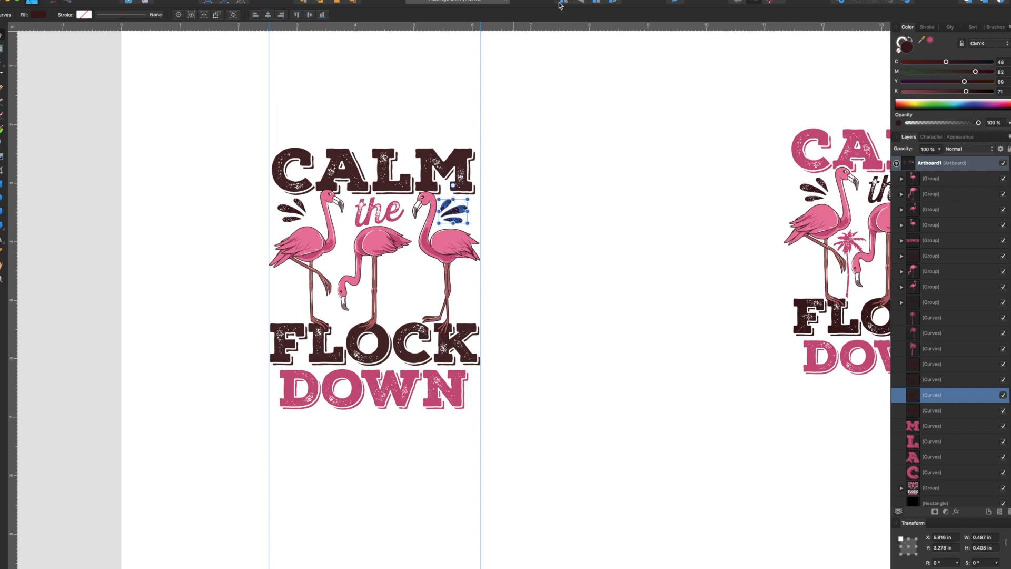
# - Shift the right splash marks slightly outward to balance them with the left ones above the flamingos' backs
pyautogui.scroll(5, 303, 187)
pyautogui.click(294, 228)
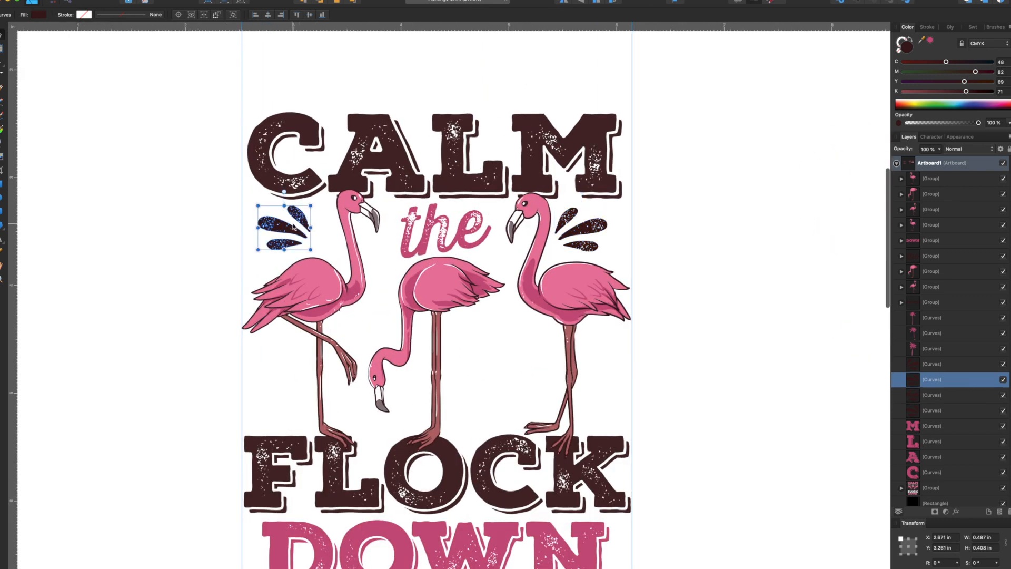
pyautogui.moveTo(589, 230); pyautogui.dragTo(598, 230)
pyautogui.click(652, 263)
pyautogui.scroll(-3, 651, 263)
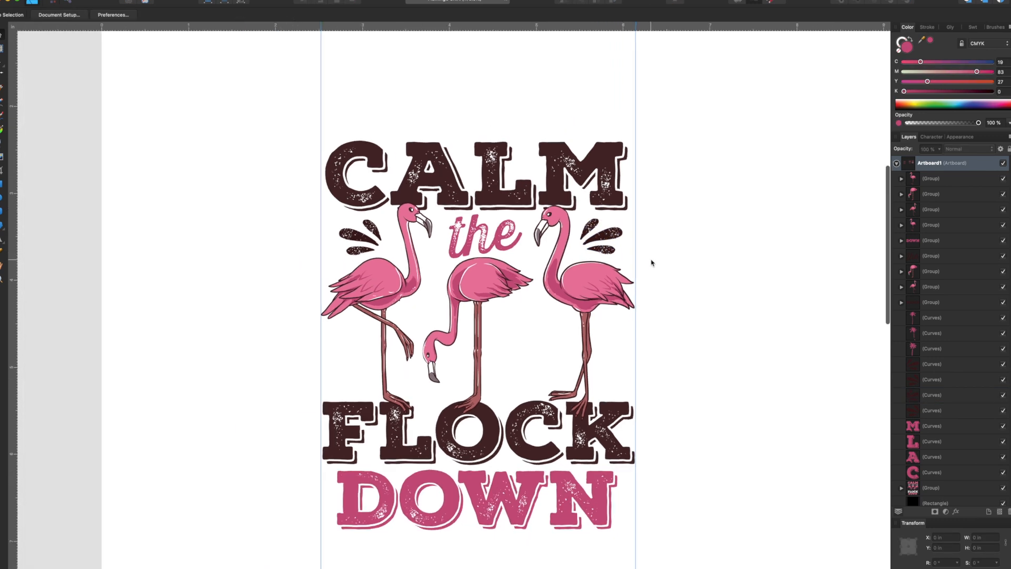
# - Copy the three pink palm trees from the finished design and place them between the flamingos' legs, above "flock" in the new design
pyautogui.hscroll(3, 651, 262)
pyautogui.scroll(-1, 651, 263)
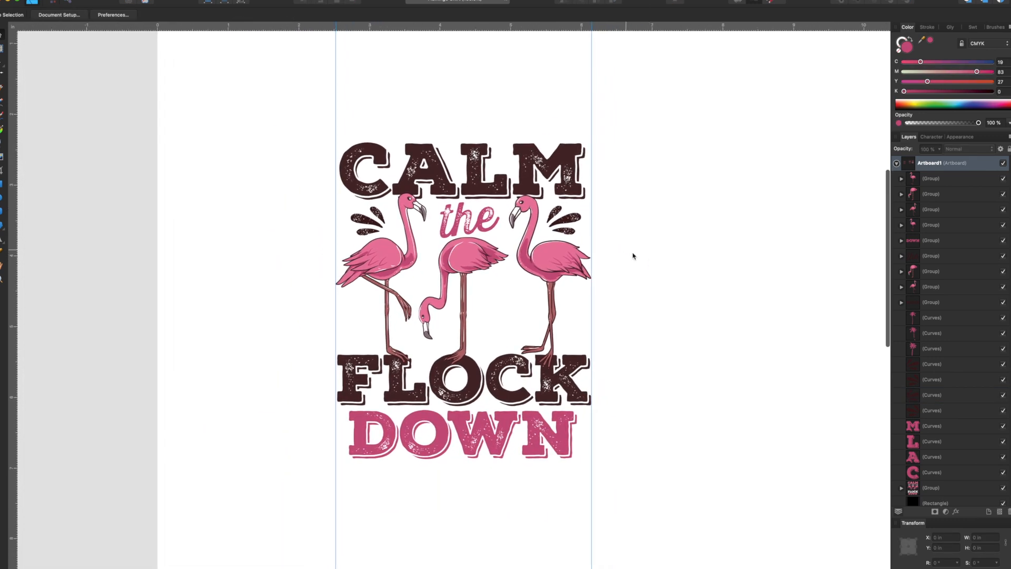
pyautogui.hscroll(5, 633, 258)
pyautogui.scroll(-2, 634, 259)
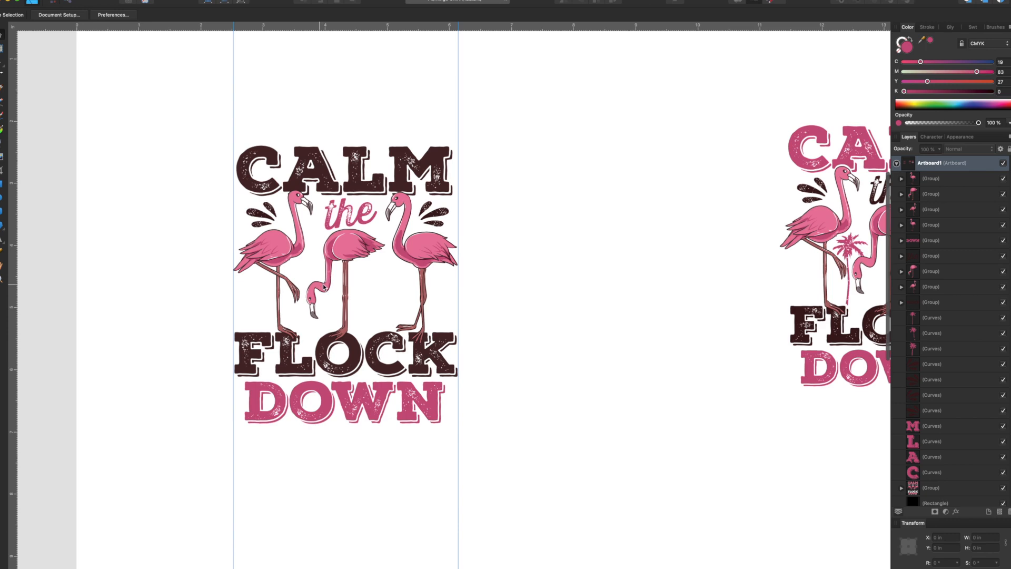
pyautogui.hscroll(-1, 325, 287)
pyautogui.scroll(1, 332, 288)
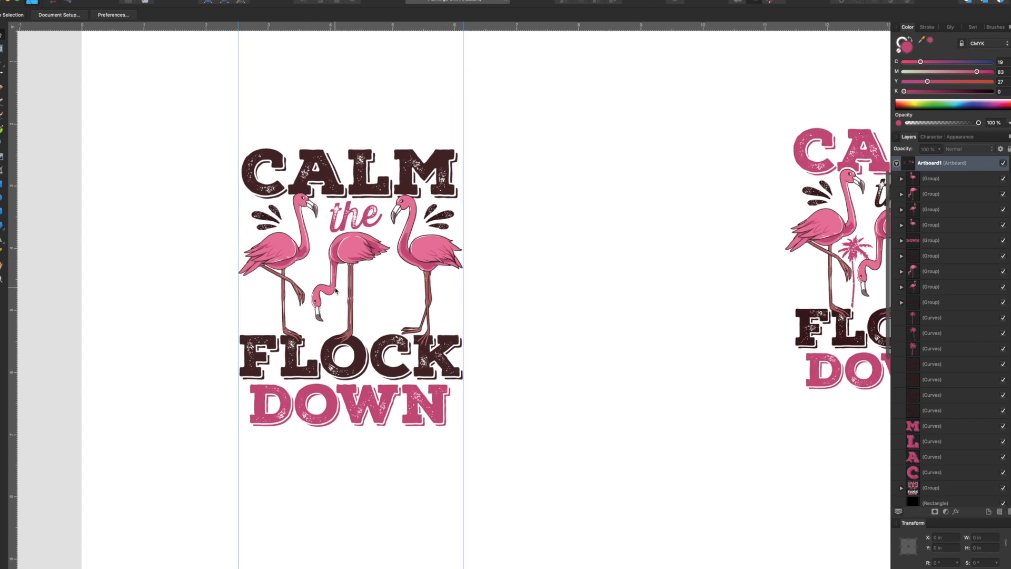
pyautogui.scroll(2, 336, 291)
pyautogui.hscroll(10, 334, 288)
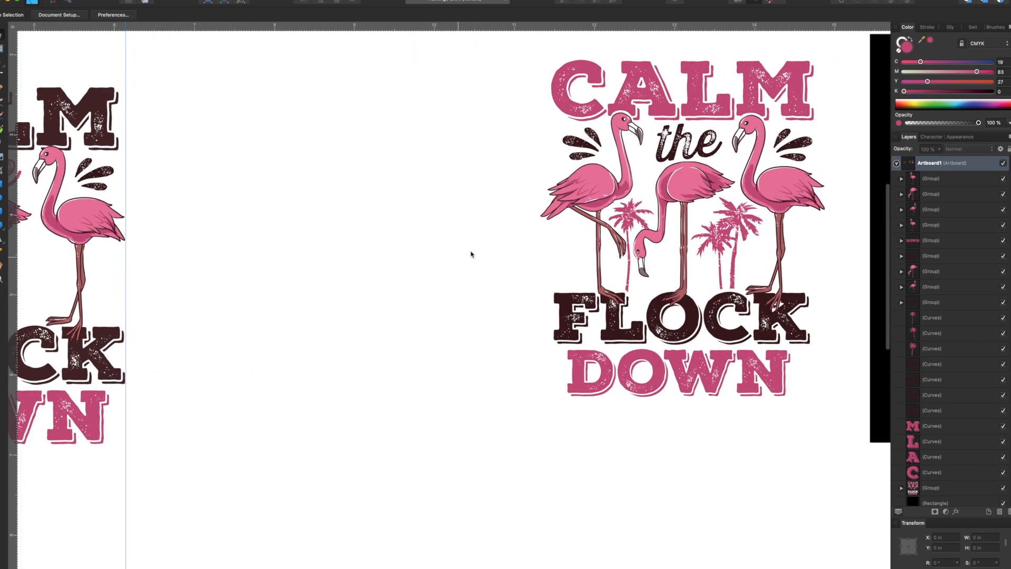
pyautogui.click(612, 224)
pyautogui.keyDown('shift'); pyautogui.click(753, 226); pyautogui.keyUp('shift')
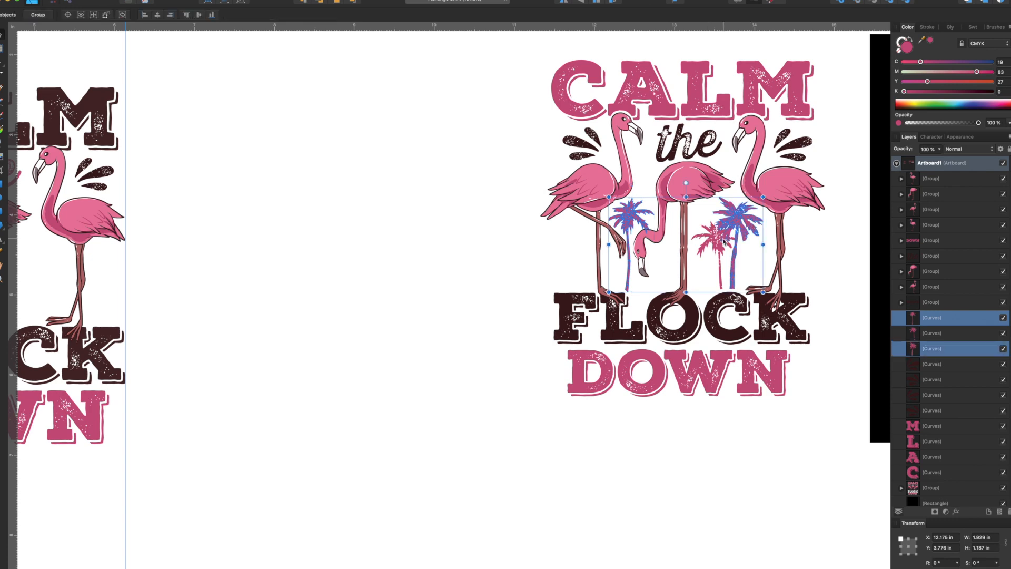
pyautogui.keyDown('shift'); pyautogui.click(720, 242); pyautogui.keyUp('shift')
pyautogui.moveTo(719, 241); pyautogui.dragTo(215, 249)
pyautogui.hscroll(-10, 214, 248)
pyautogui.moveTo(696, 239); pyautogui.dragTo(502, 266)
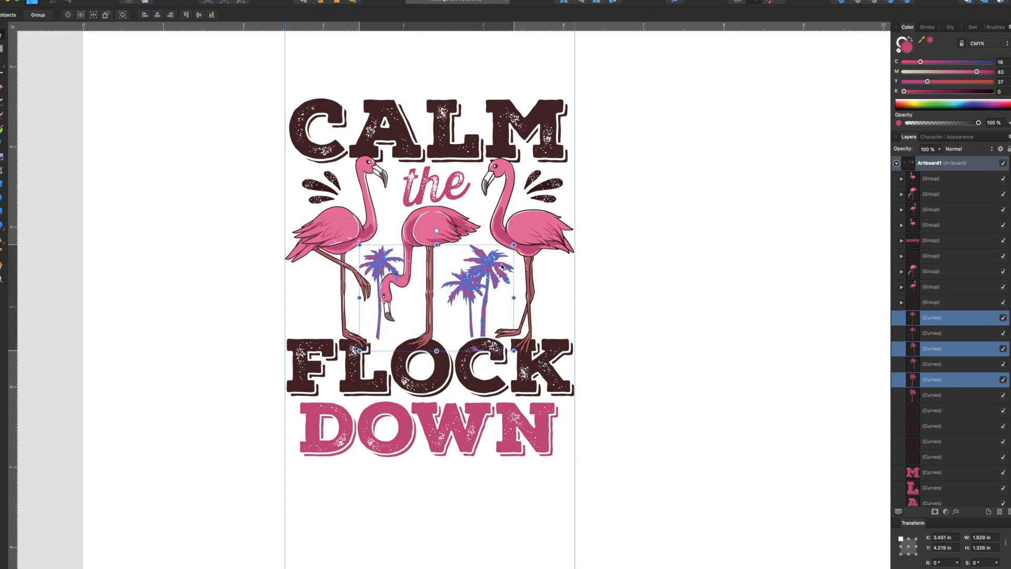
# - Send the copied palm trees behind all other artwork and shift the left palm closer to the left flamingo's legs
pyautogui.click(304, 2)
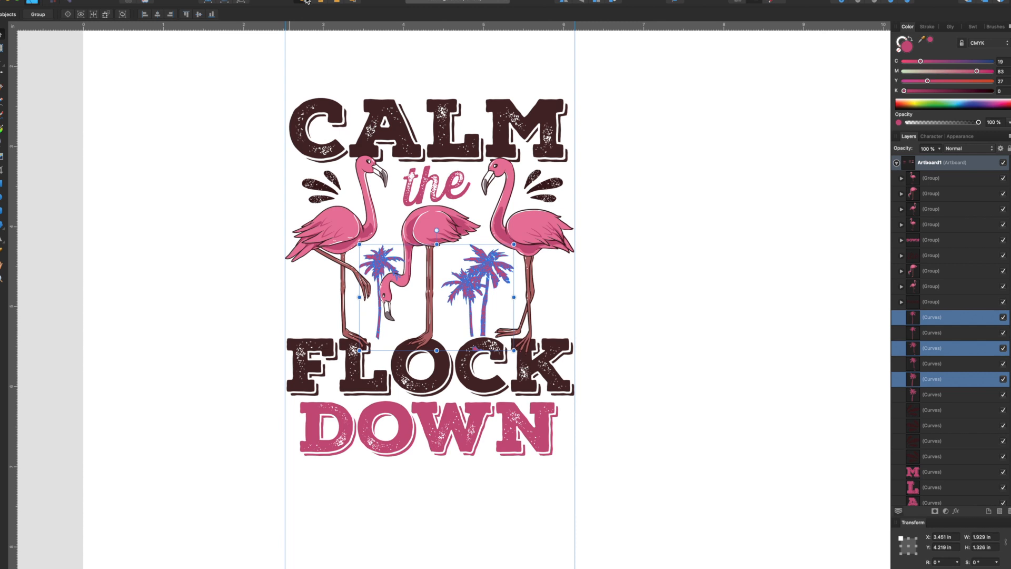
pyautogui.click(292, 332)
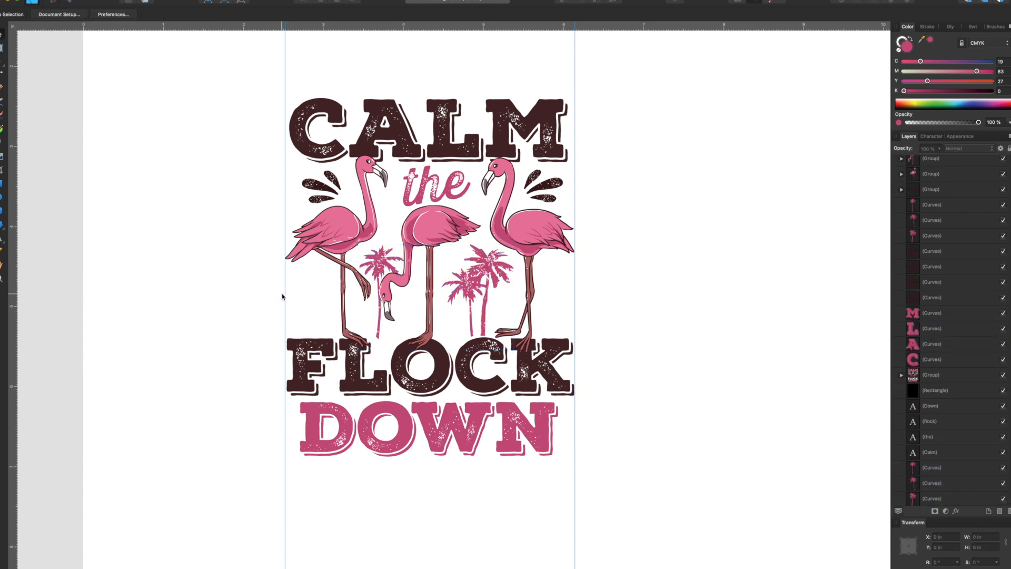
pyautogui.click(372, 325)
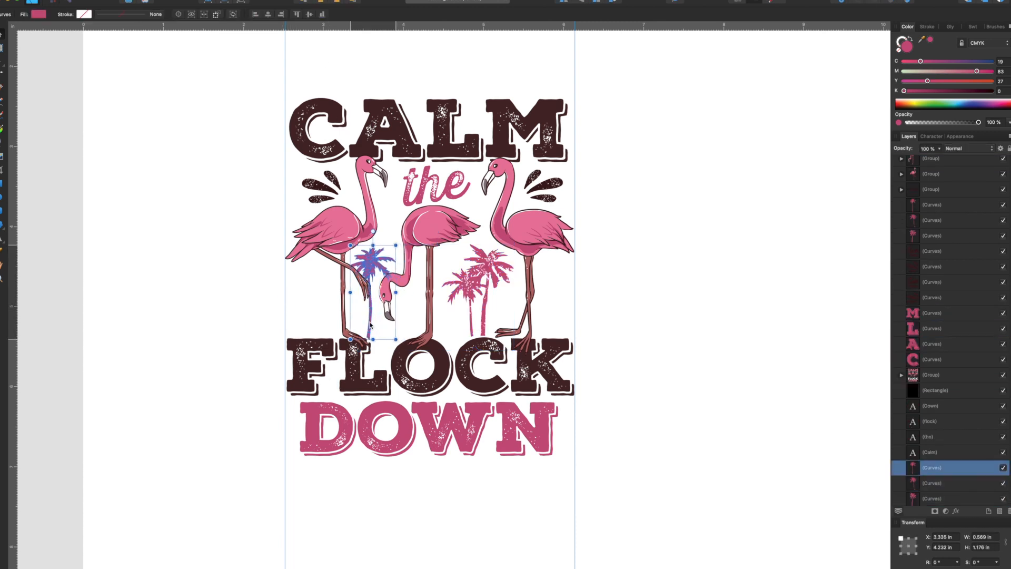
# - Nudge the left and right flamingos slightly outward in the new design
pyautogui.click(319, 242)
pyautogui.moveTo(318, 241); pyautogui.dragTo(318, 241)
pyautogui.moveTo(532, 233); pyautogui.dragTo(546, 240)
pyautogui.click(633, 249)
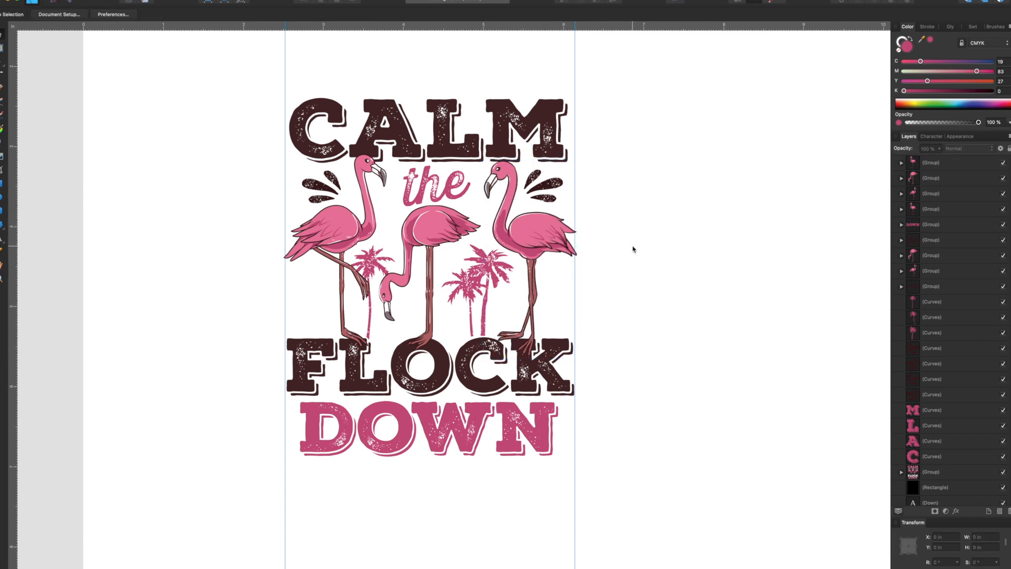
# - Examine the layout, colours and decorative elements of the finished white-background design up close
pyautogui.hscroll(3, 367, 240)
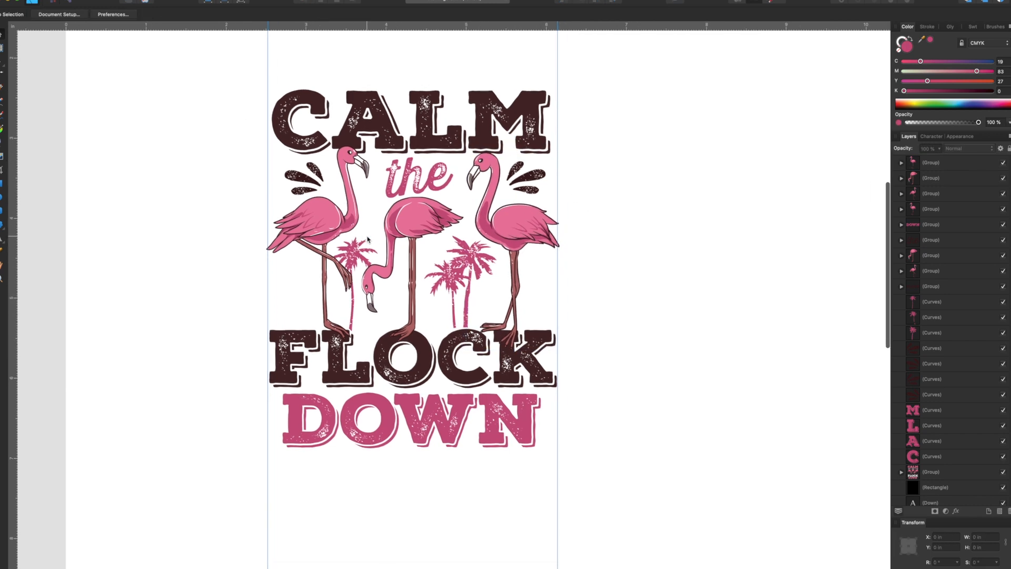
pyautogui.hscroll(2, 367, 240)
pyautogui.hscroll(15, 368, 239)
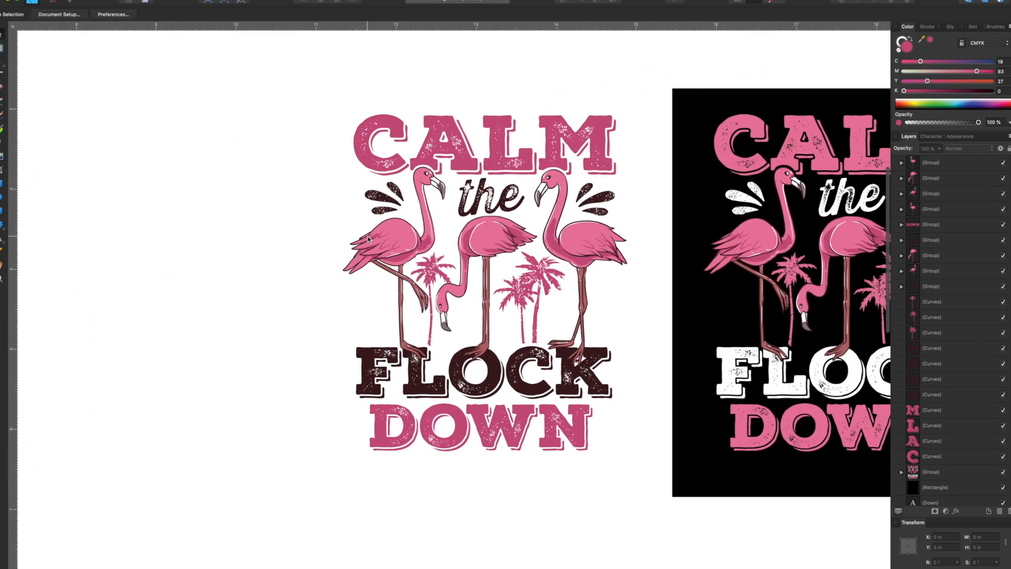
pyautogui.scroll(3, 367, 240)
pyautogui.scroll(3, 377, 232)
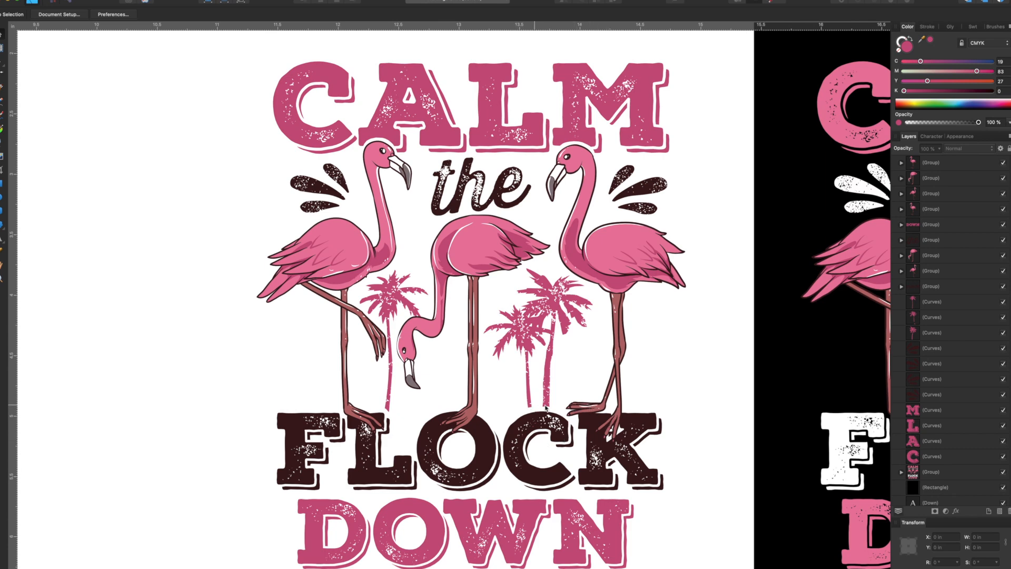
pyautogui.hscroll(3, 392, 414)
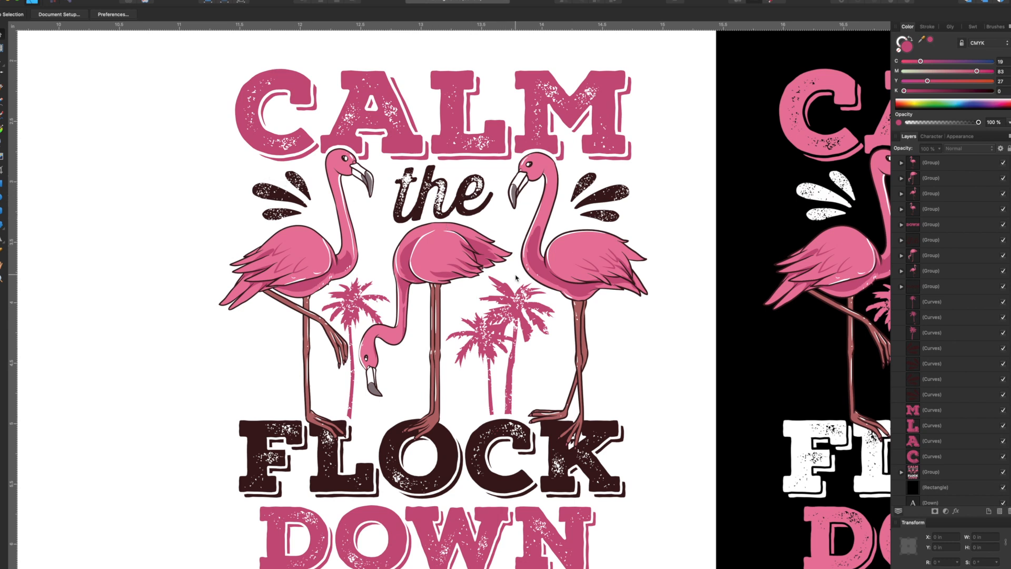
pyautogui.scroll(-1, 453, 243)
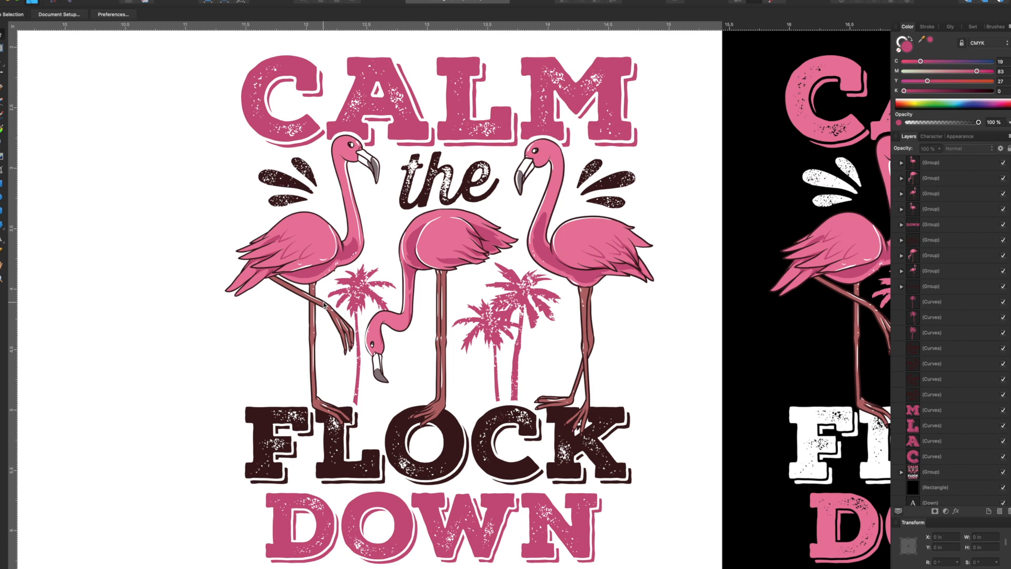
pyautogui.scroll(-3, 324, 305)
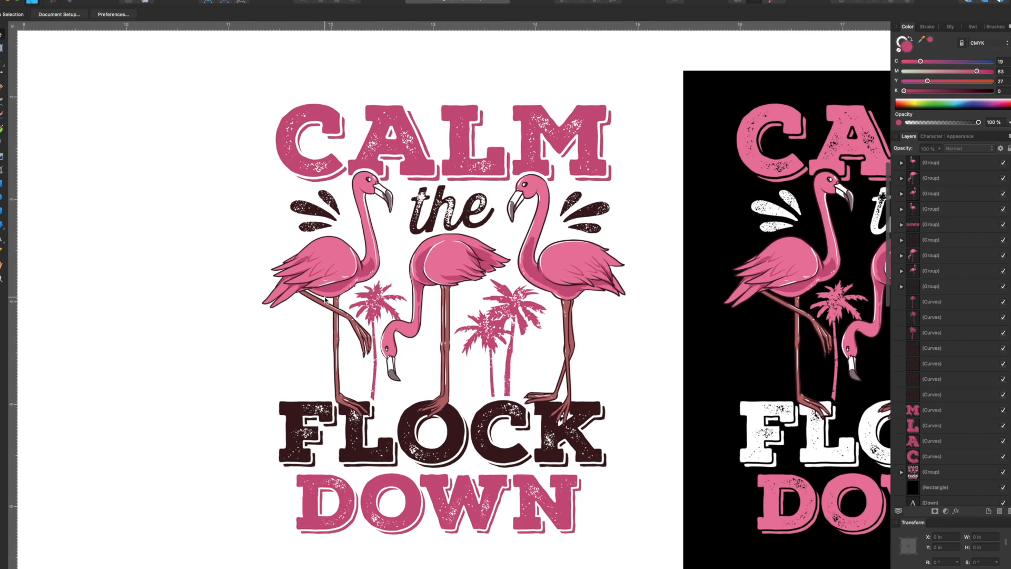
pyautogui.scroll(1, 325, 300)
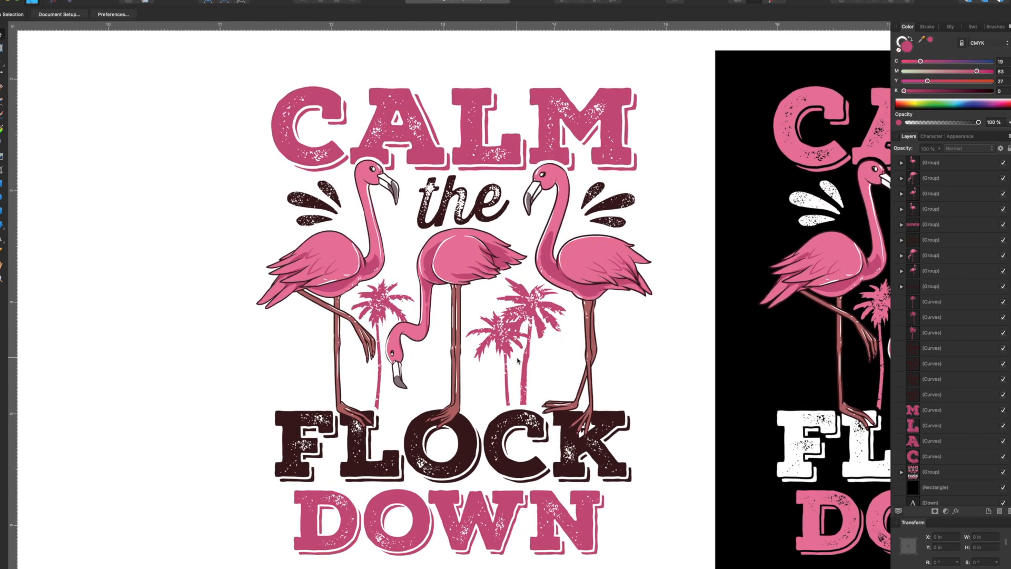
# - Inspect the individual curves that make up the left flamingo in the finished white-background design
pyautogui.click(338, 254)
pyautogui.click(338, 254)
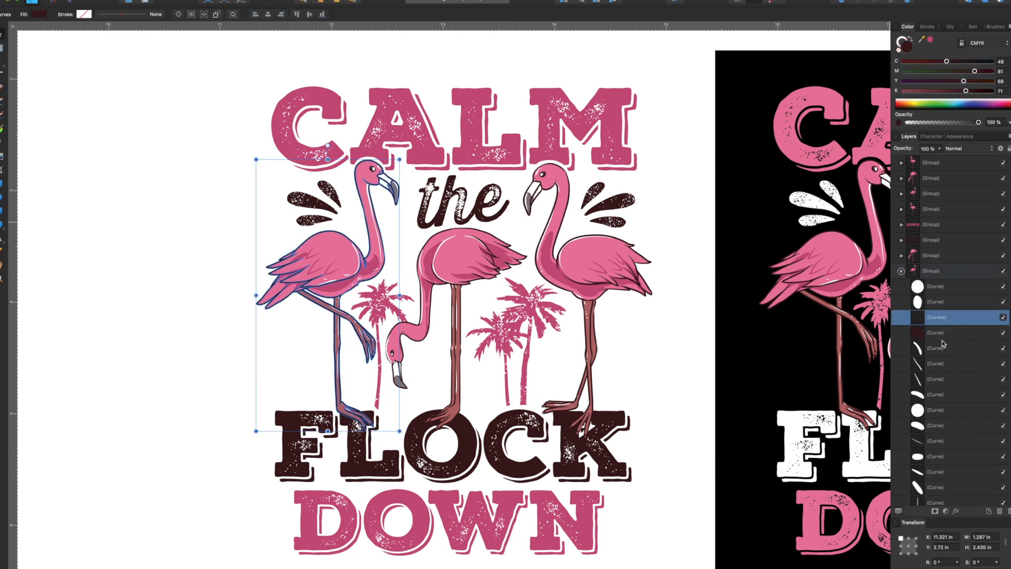
pyautogui.scroll(-10, 943, 340)
pyautogui.scroll(-10, 942, 343)
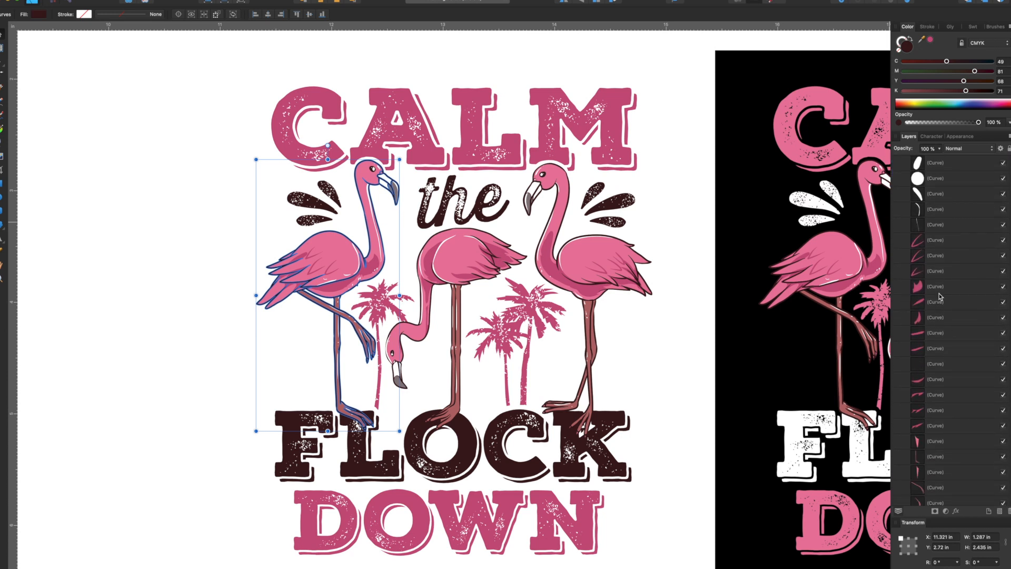
pyautogui.click(940, 291)
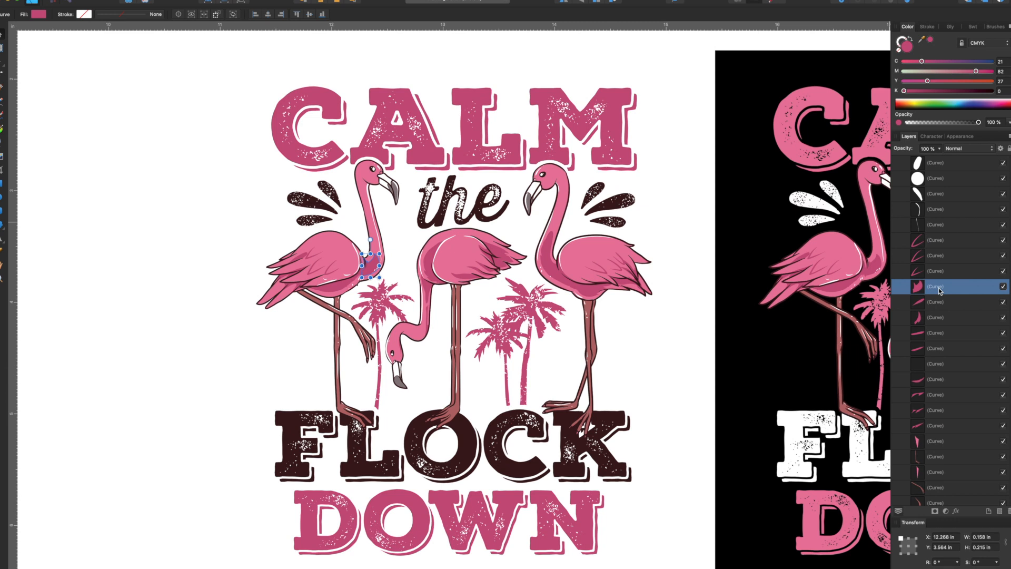
pyautogui.click(945, 320)
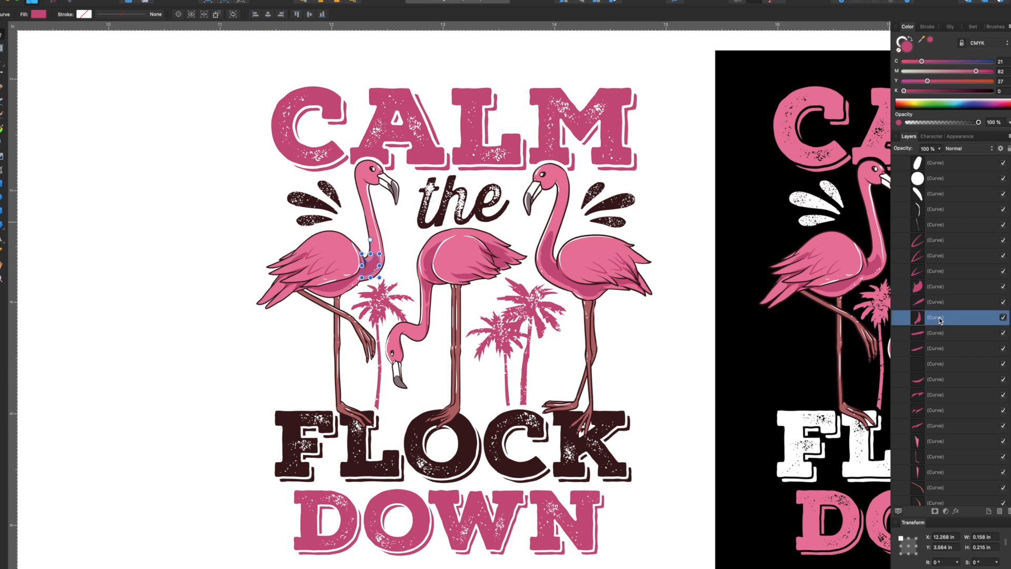
pyautogui.click(939, 334)
pyautogui.click(950, 364)
pyautogui.click(949, 429)
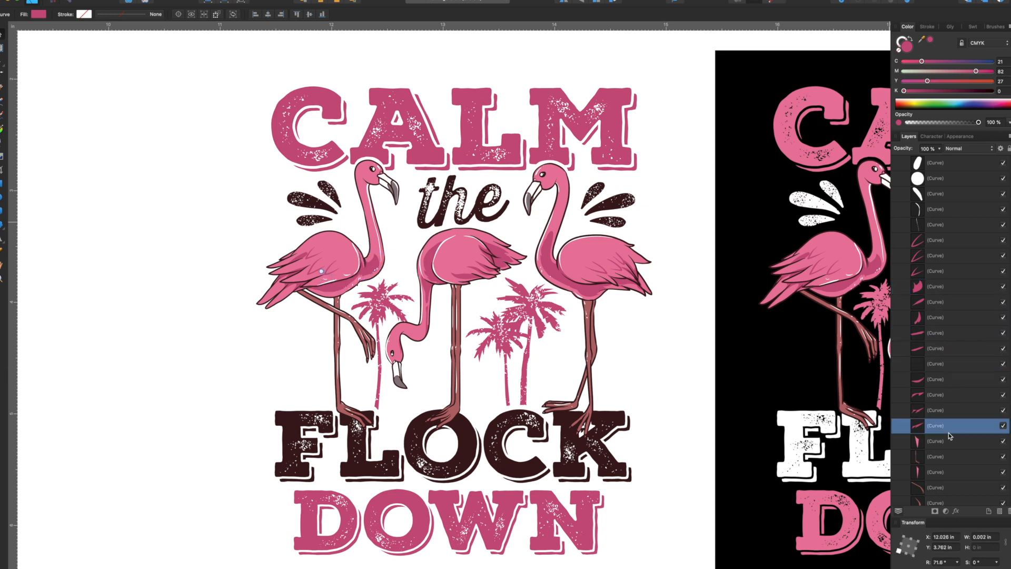
pyautogui.click(214, 211)
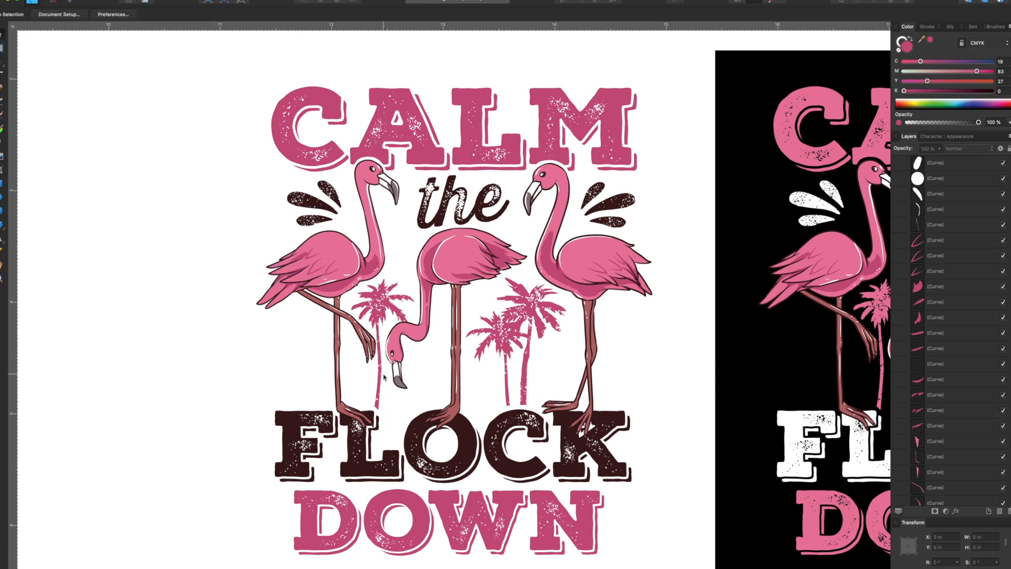
# - Compare the finished white-background design with its black-background version, checking the text, splash and flamingo colours
pyautogui.hscroll(-3, 383, 377)
pyautogui.scroll(-1, 384, 377)
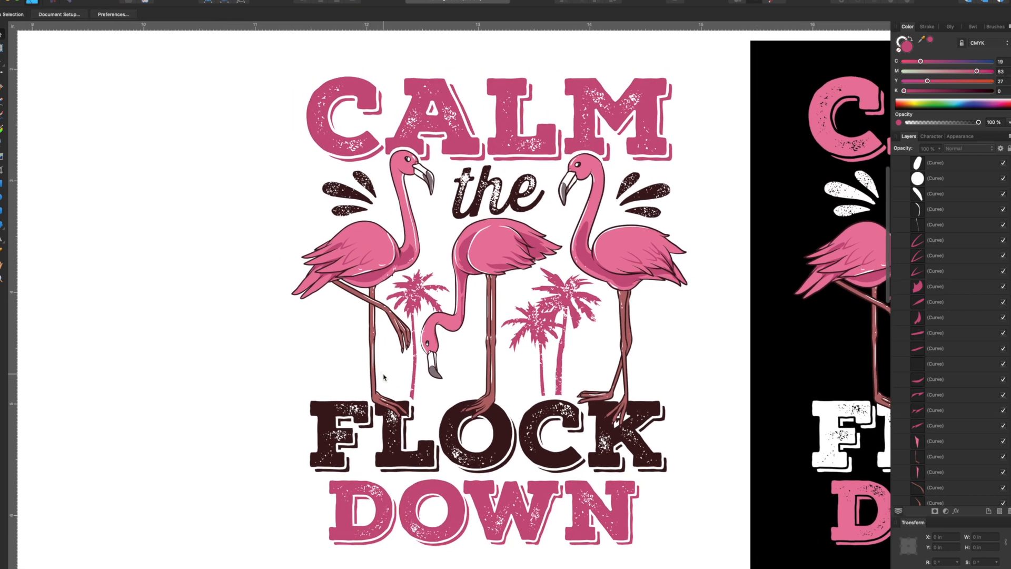
pyautogui.hscroll(2, 384, 377)
pyautogui.scroll(-1, 384, 377)
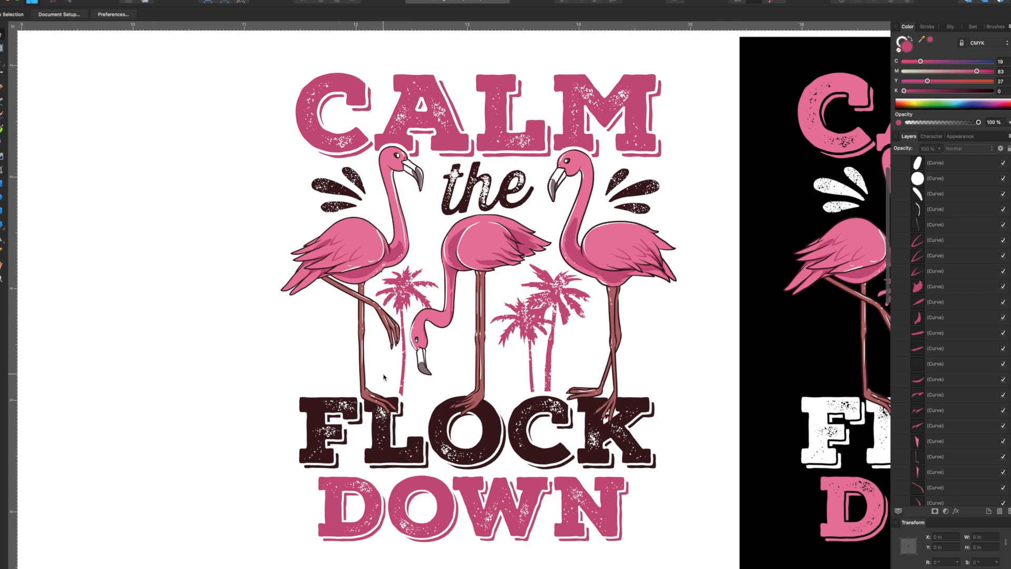
pyautogui.hscroll(15, 384, 377)
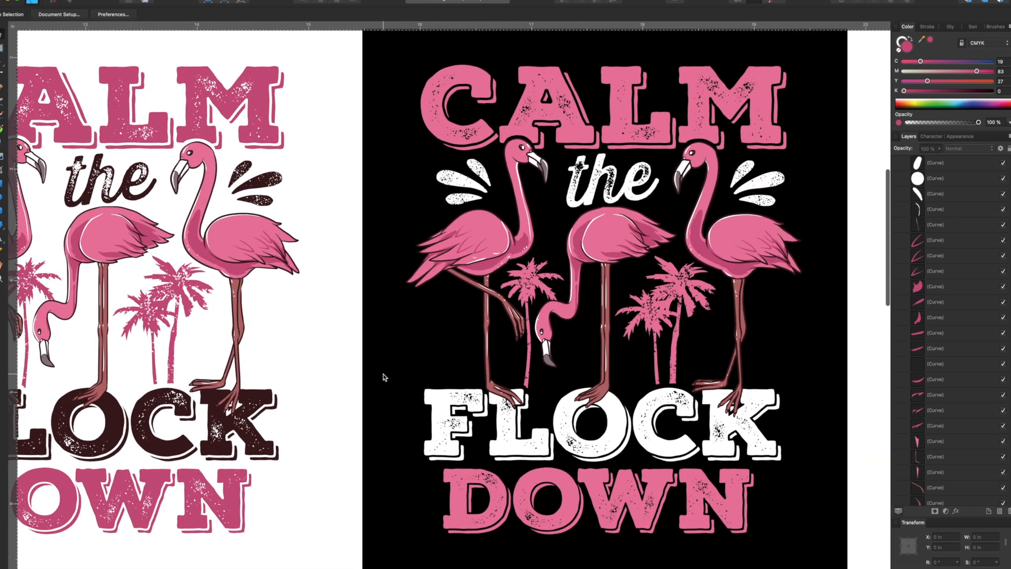
pyautogui.hscroll(2, 383, 377)
pyautogui.scroll(-1, 384, 377)
pyautogui.scroll(-4, 384, 377)
pyautogui.hscroll(-2, 384, 377)
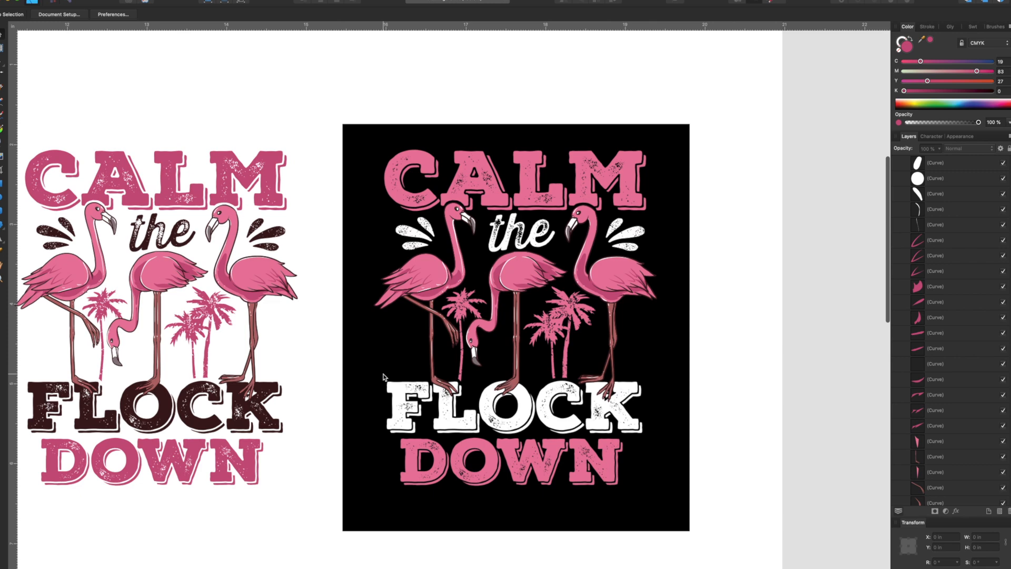
pyautogui.scroll(-1, 384, 377)
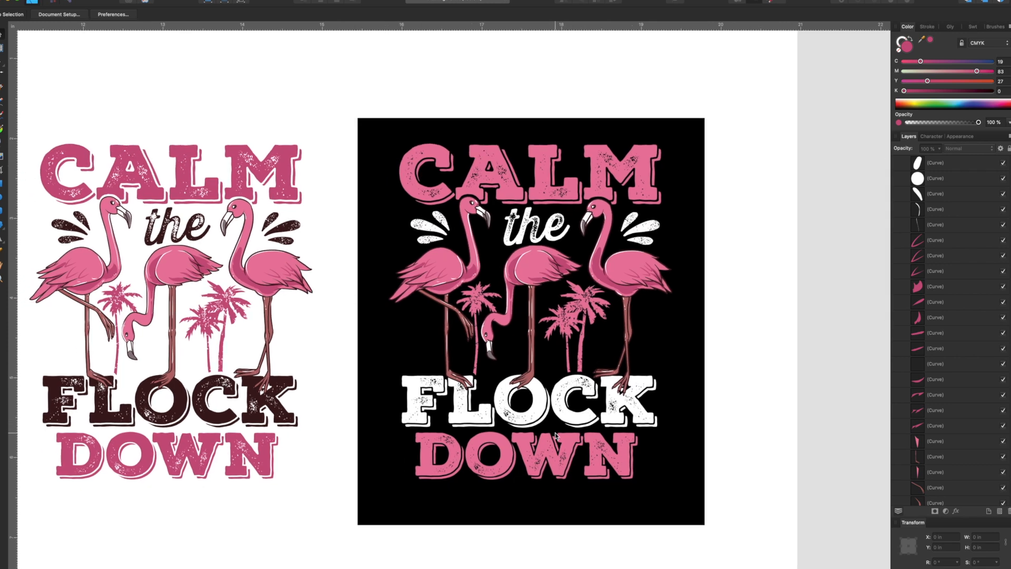
# - Recolour the black background rectangle behind the second design to dark teal, with CMYK values C 100, M 53, Y 45 and K 63
pyautogui.hscroll(-2, 555, 435)
pyautogui.scroll(1, 556, 435)
pyautogui.click(423, 182)
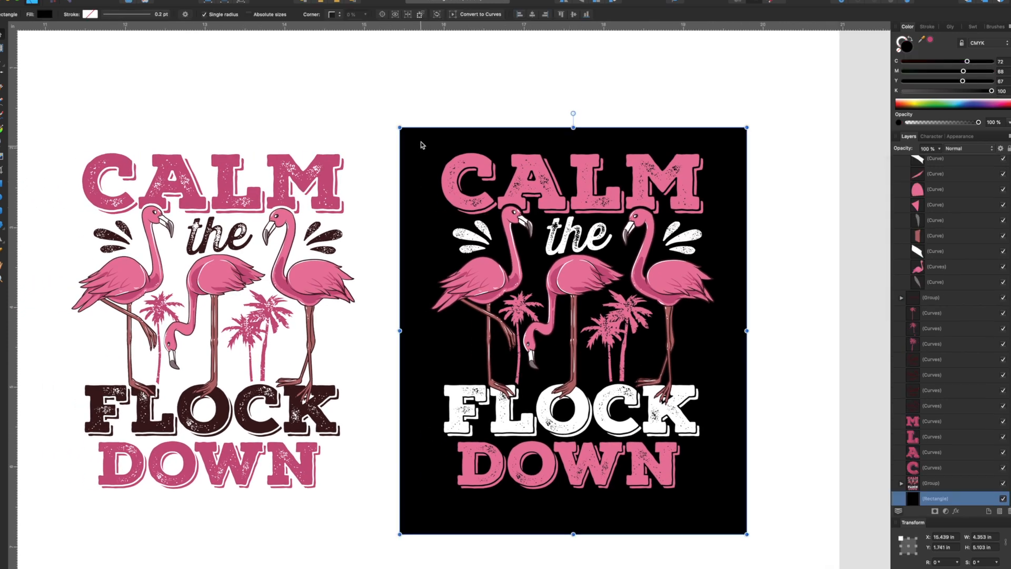
pyautogui.moveTo(963, 82); pyautogui.dragTo(940, 90)
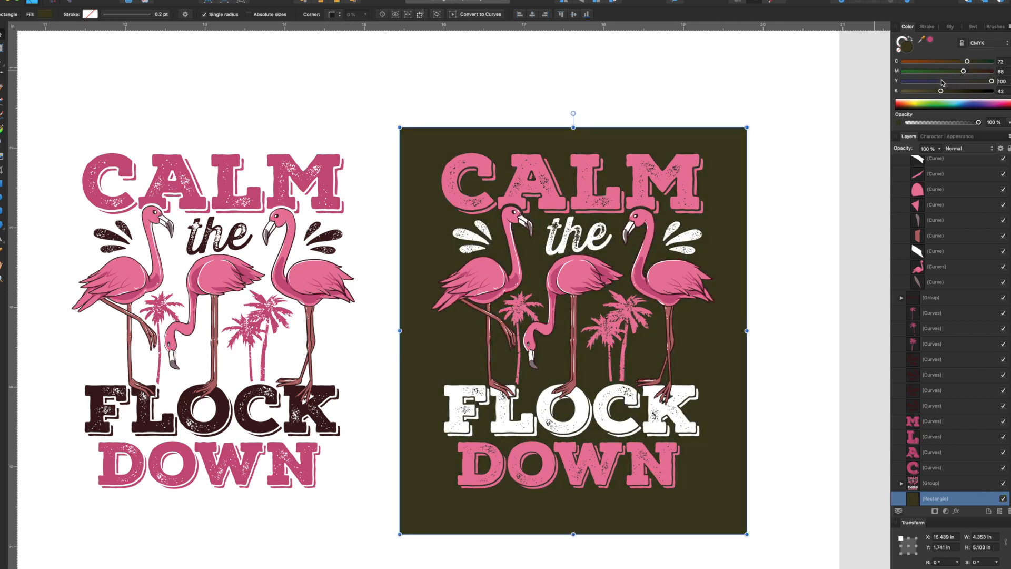
pyautogui.moveTo(992, 81); pyautogui.dragTo(943, 81)
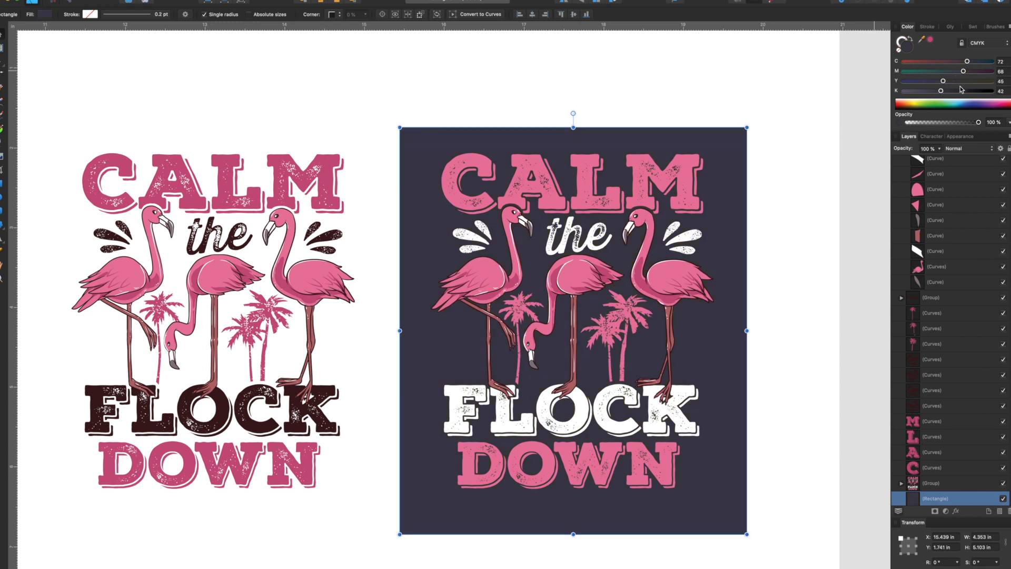
pyautogui.moveTo(941, 91); pyautogui.dragTo(952, 71)
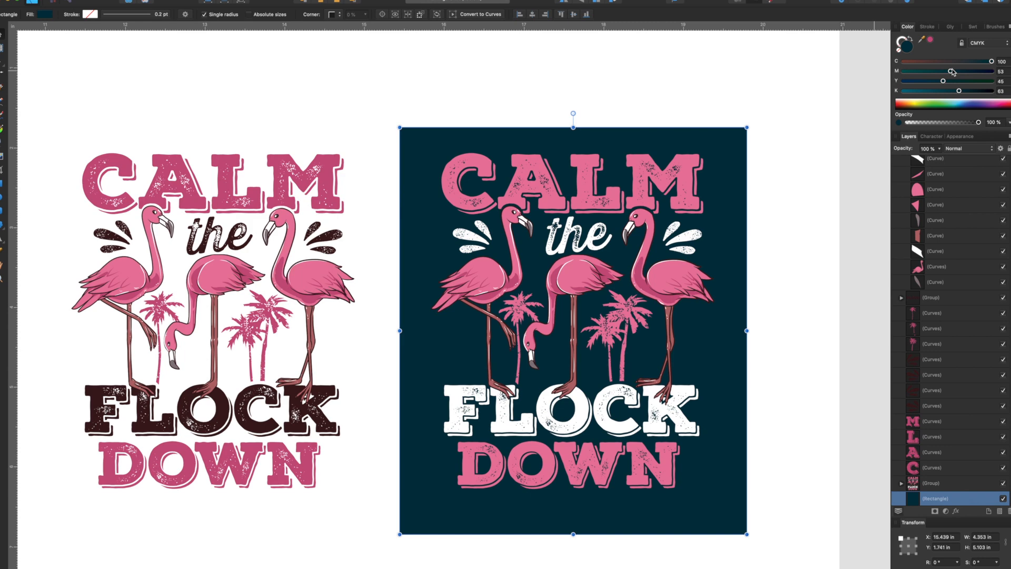
# - Compare both design versions and inspect the fill colours of the letter A in "CALM" and the word "the" in the white-background version
pyautogui.hscroll(-5, 428, 142)
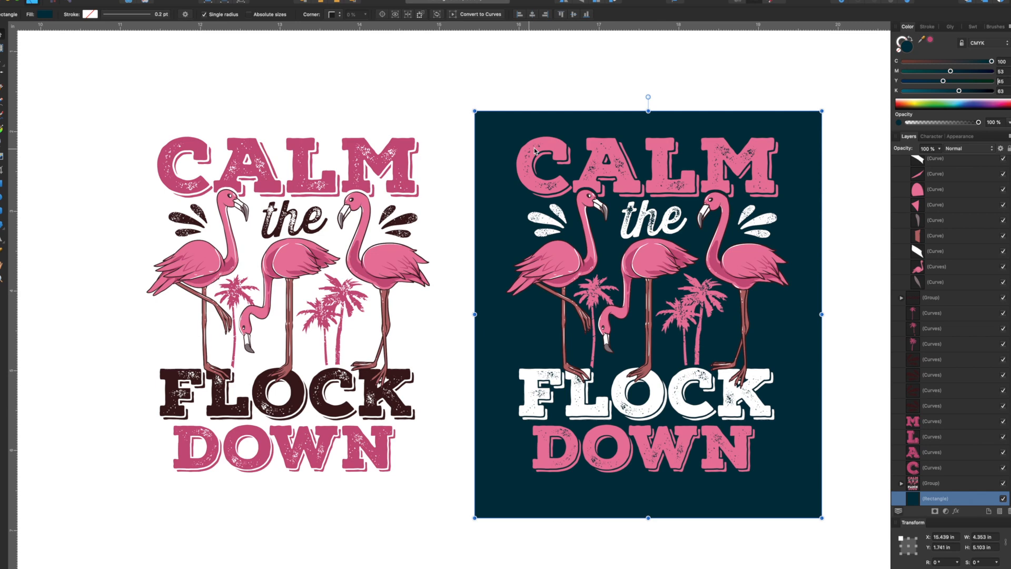
pyautogui.scroll(1, 589, 154)
pyautogui.hscroll(-1, 589, 154)
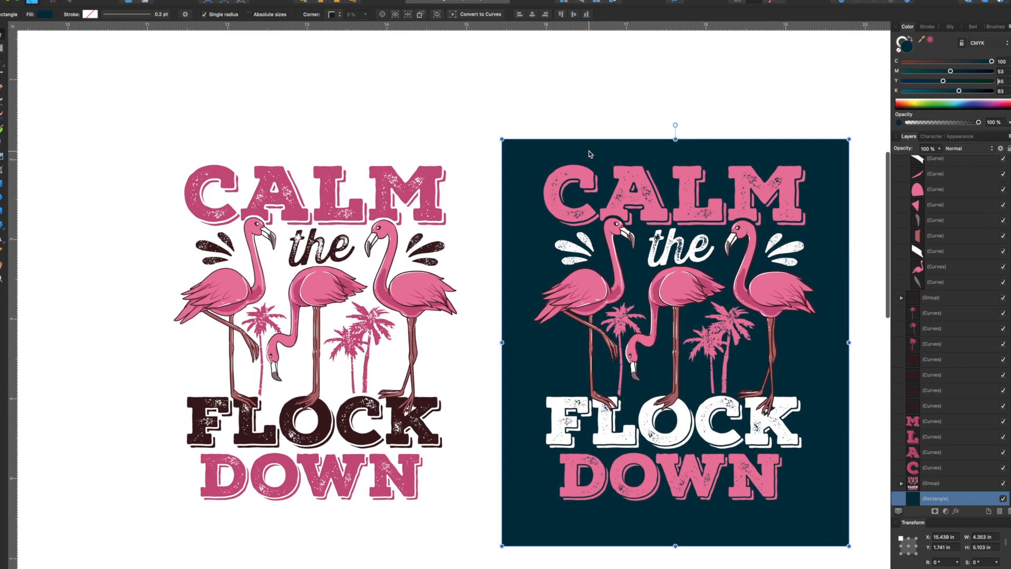
pyautogui.scroll(1, 284, 263)
pyautogui.hscroll(-2, 285, 263)
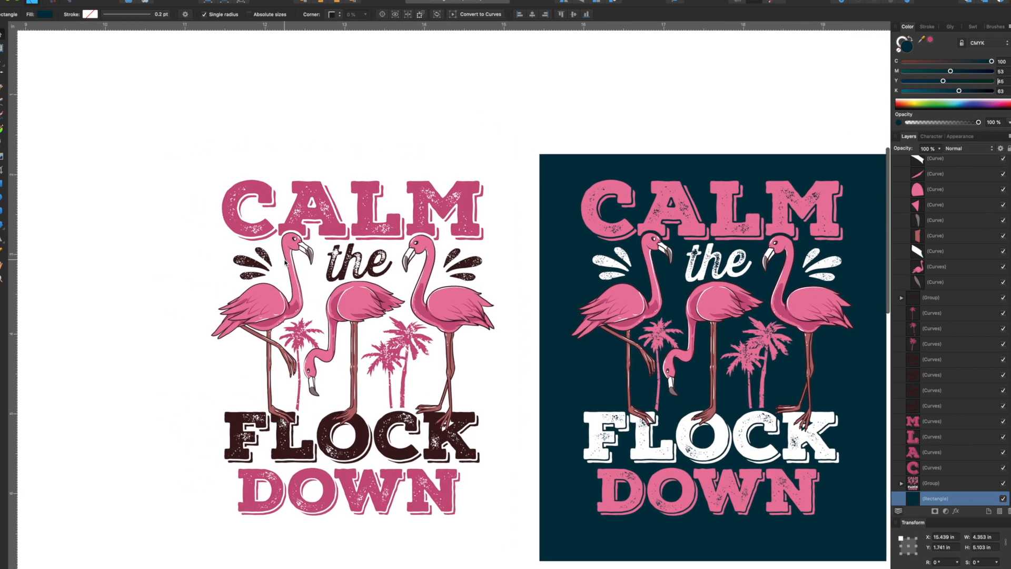
pyautogui.scroll(-1, 285, 262)
pyautogui.hscroll(-1, 285, 263)
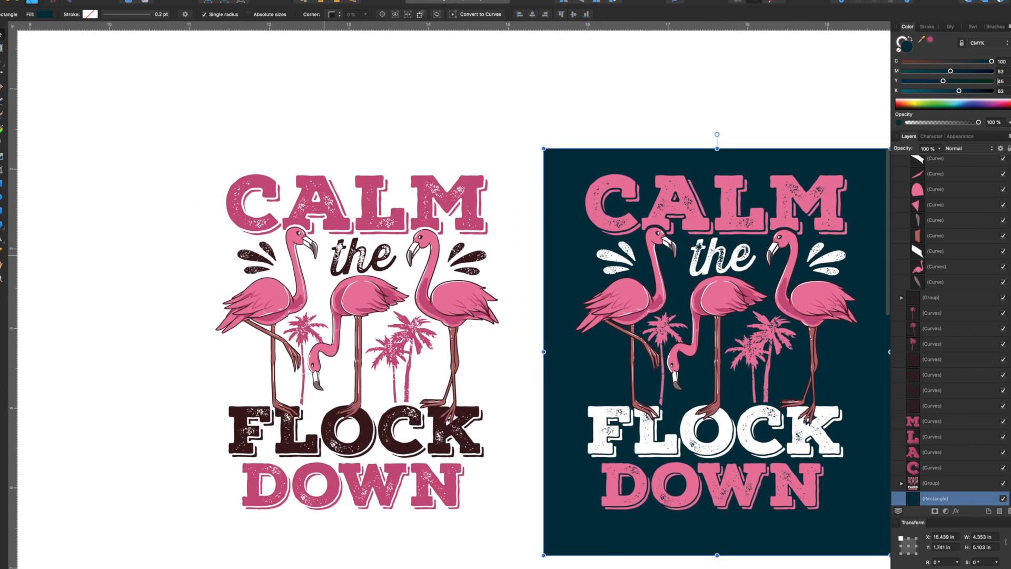
pyautogui.click(369, 215)
pyautogui.click(331, 205)
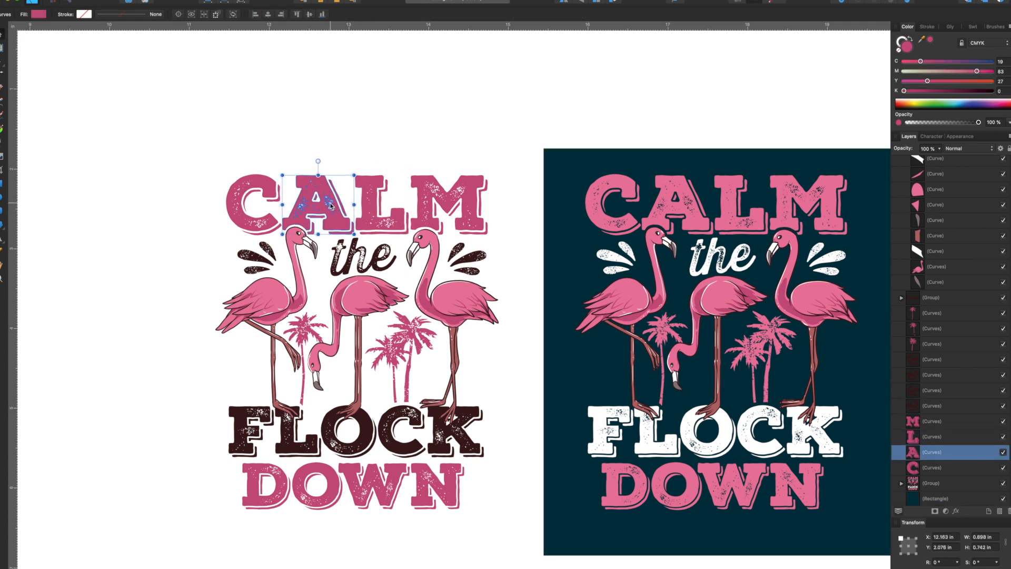
pyautogui.click(367, 263)
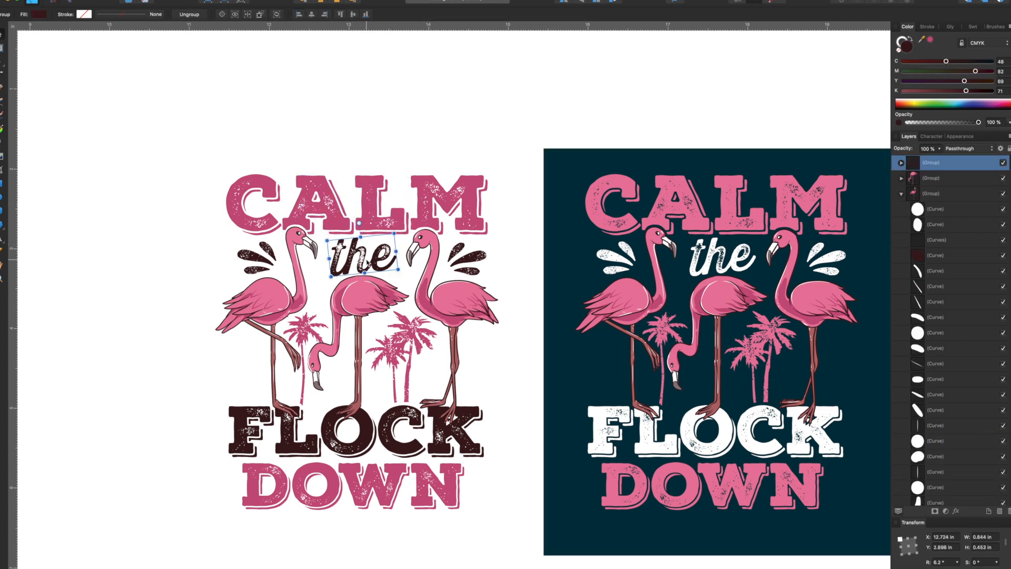
pyautogui.scroll(-2, 492, 266)
pyautogui.hscroll(-1, 493, 267)
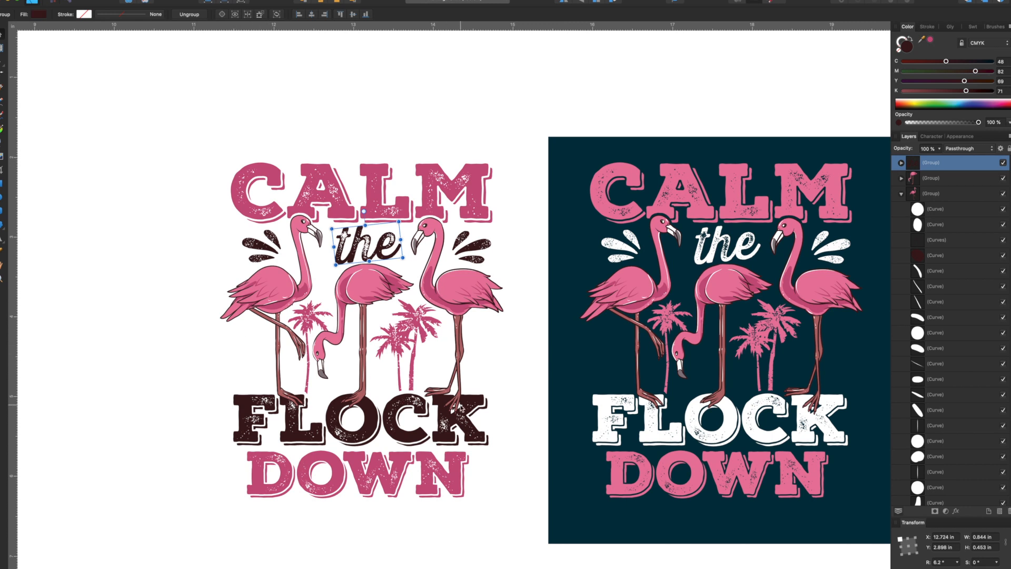
pyautogui.click(374, 138)
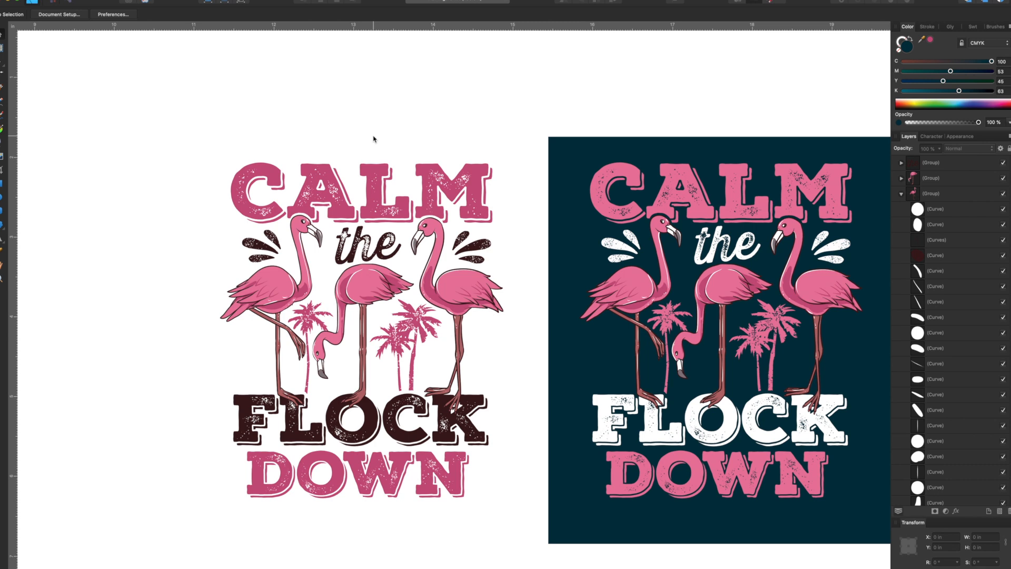
# - Check the horizontal extent of the white-background design with temporary vertical guides at the outer flamingos' tail tips, and remove both guides
pyautogui.scroll(-3, 373, 139)
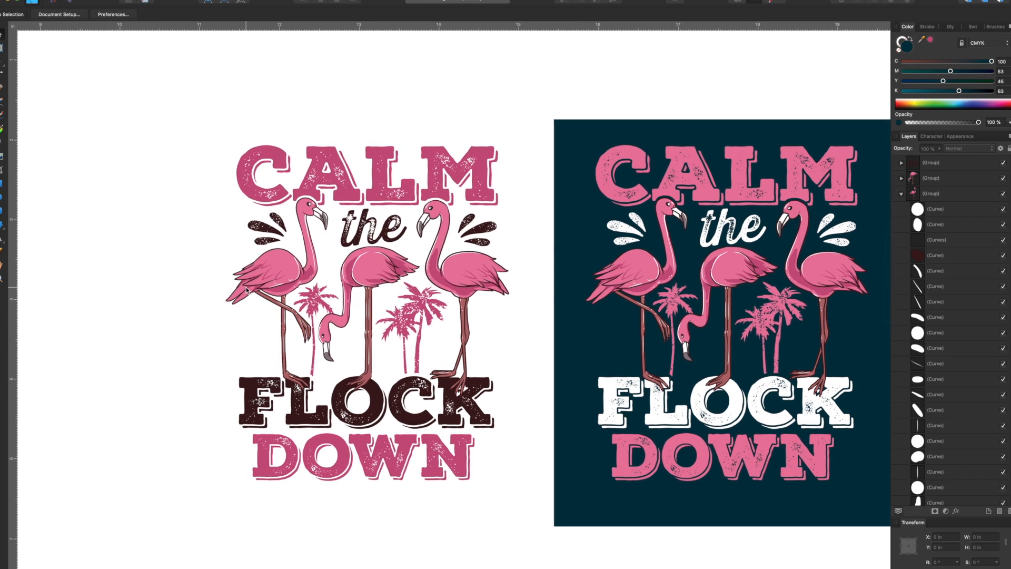
pyautogui.hscroll(-2, 247, 288)
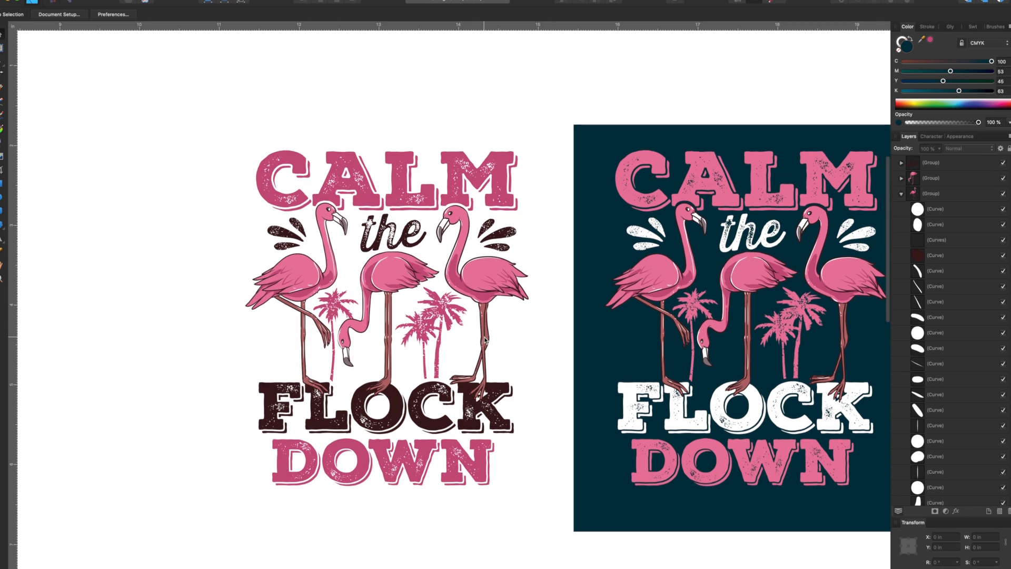
pyautogui.scroll(-2, 485, 340)
pyautogui.hscroll(5, 485, 339)
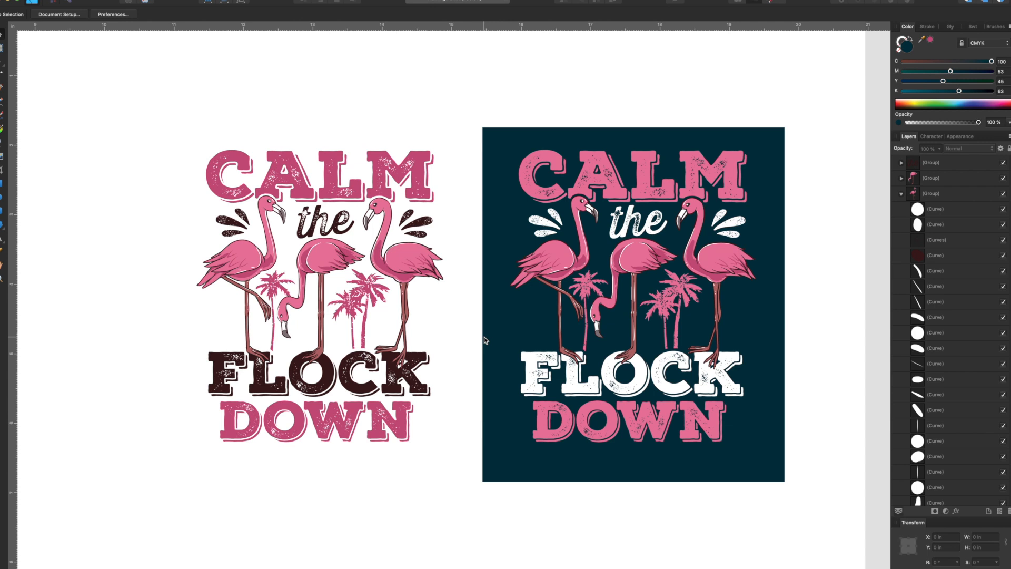
pyautogui.moveTo(13, 183); pyautogui.dragTo(197, 207)
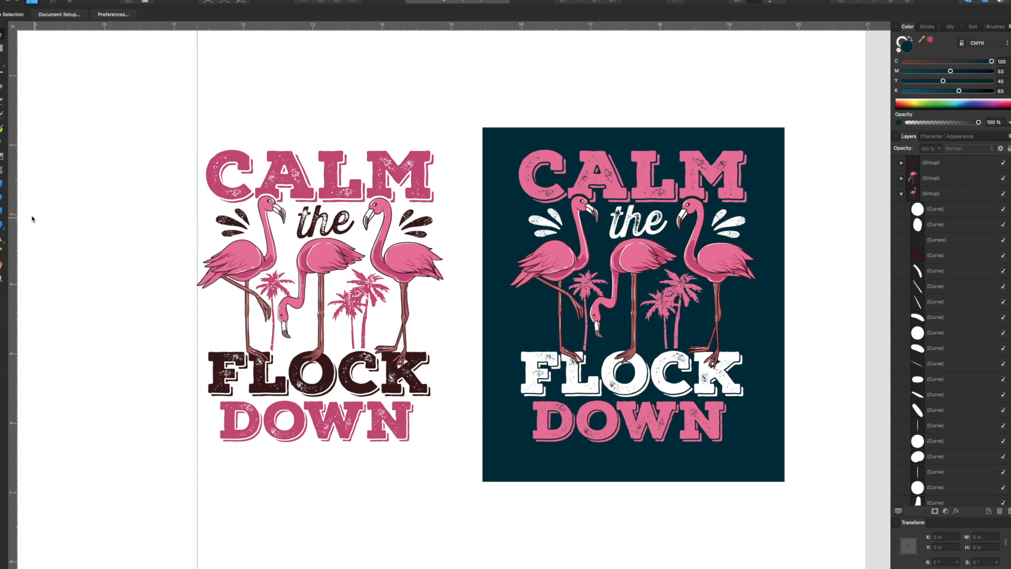
pyautogui.moveTo(9, 200); pyautogui.dragTo(443, 249)
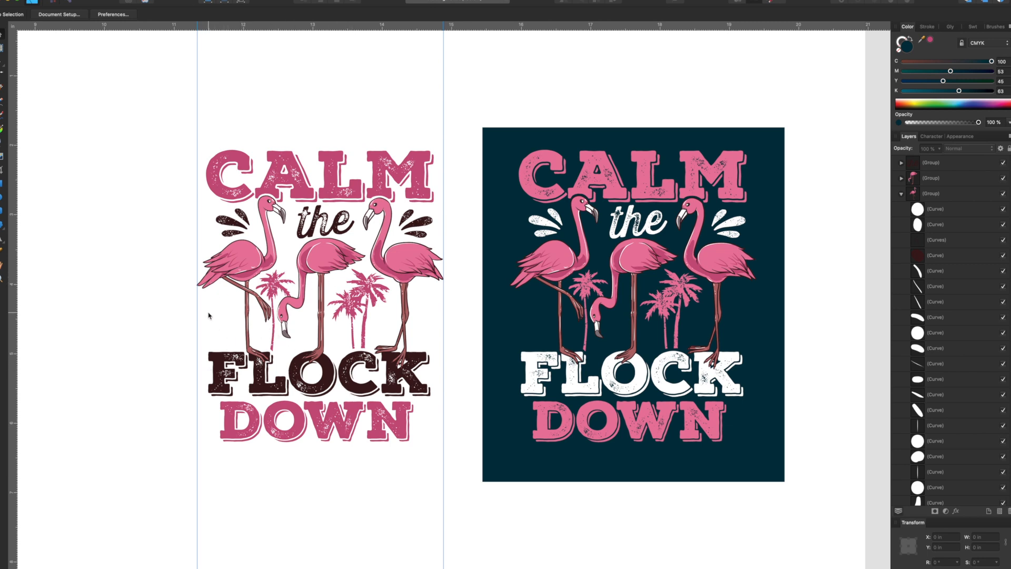
pyautogui.moveTo(197, 303); pyautogui.dragTo(7, 306)
pyautogui.moveTo(443, 325); pyautogui.dragTo(5, 323)
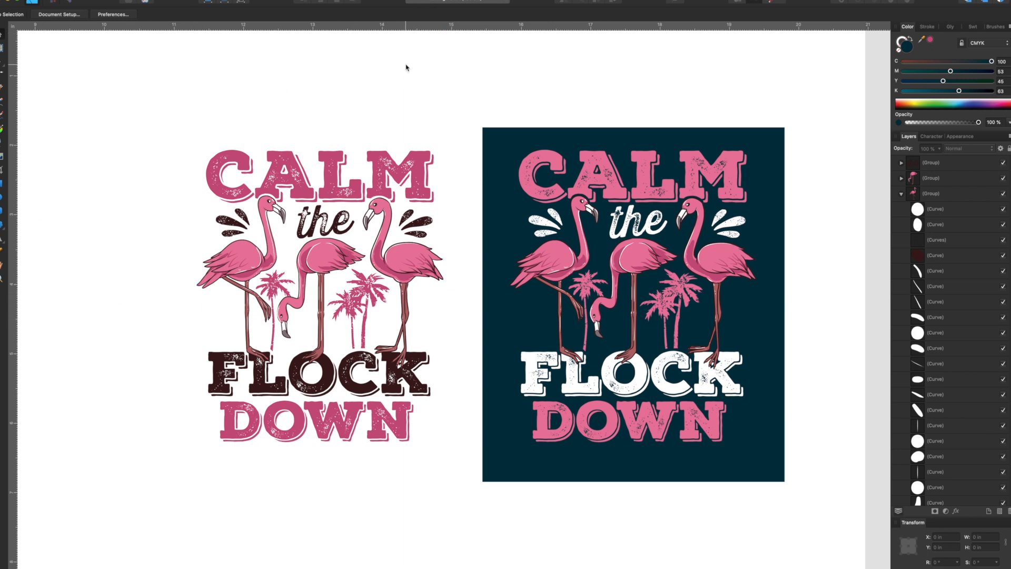